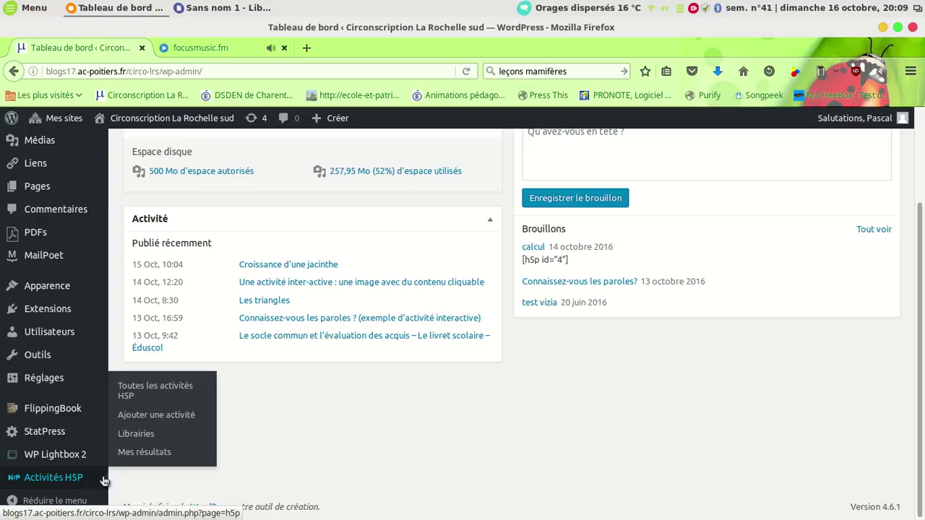
# Visit the blog's public site and go to the label-placing activity in the article "Croissance d'une jacinthe".
pyautogui.moveTo(145, 119)
pyautogui.click(125, 144)
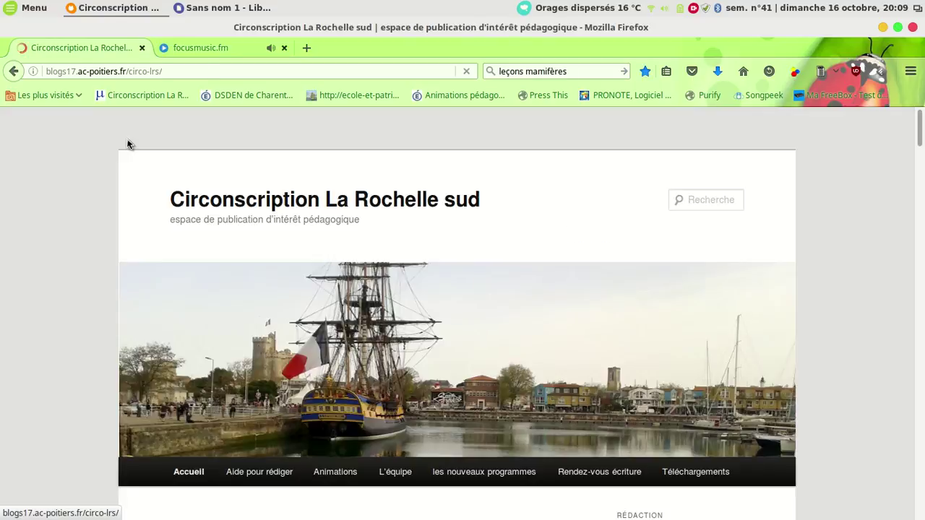
pyautogui.scroll(-5, 471, 414)
pyautogui.scroll(-3, 408, 372)
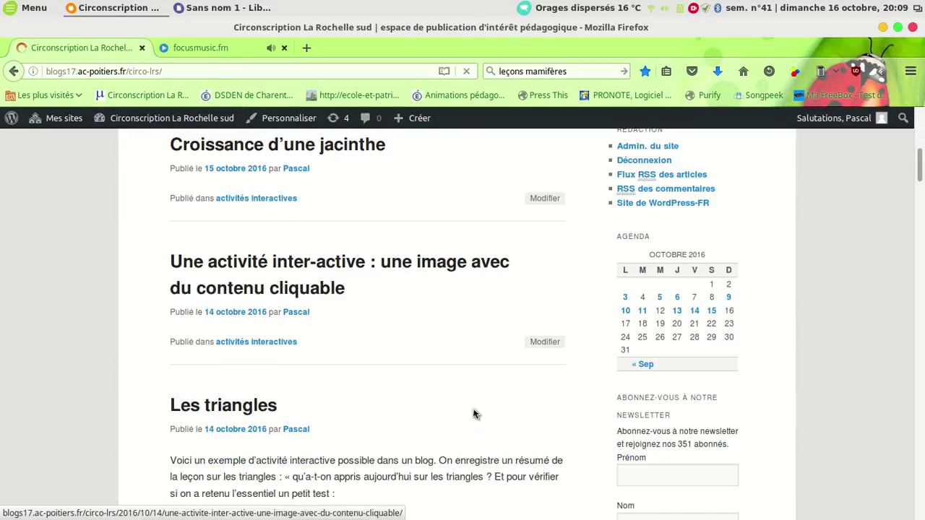
pyautogui.scroll(2, 409, 371)
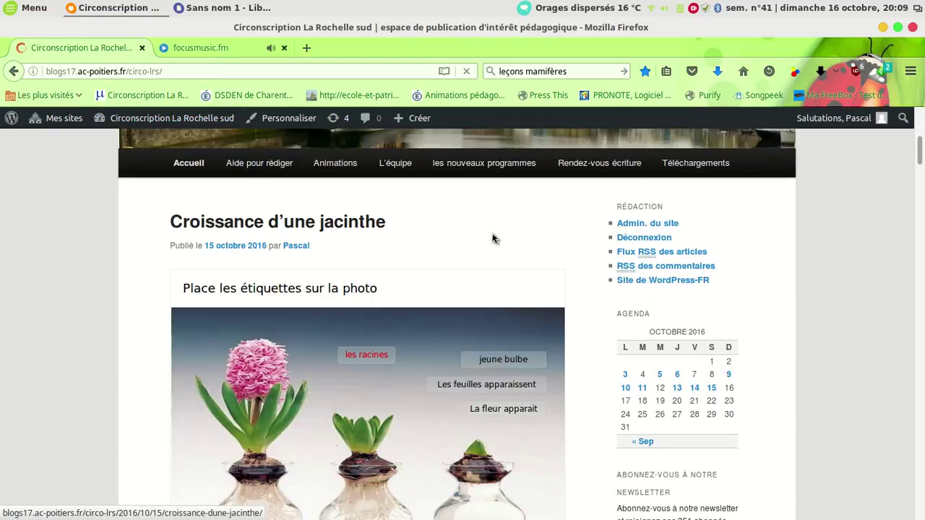
pyautogui.scroll(-2, 613, 271)
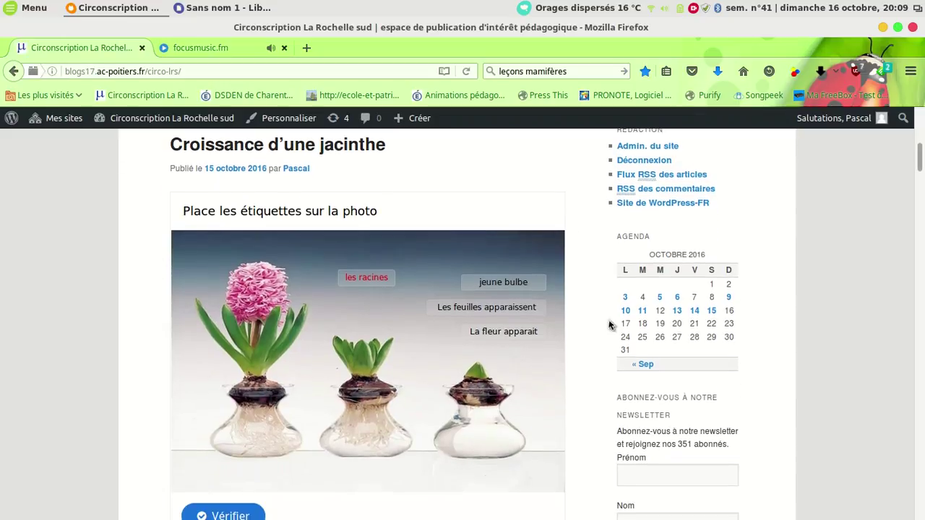
pyautogui.scroll(-1, 560, 266)
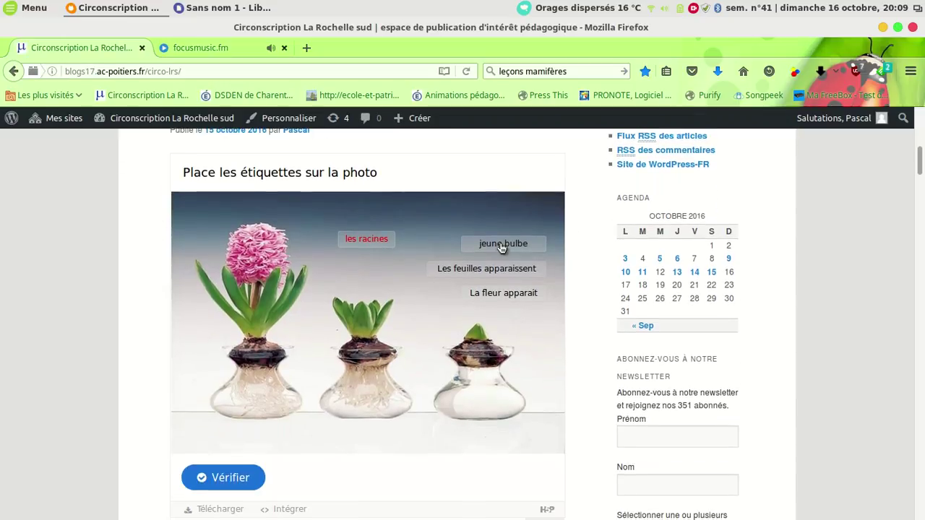
# Place "jeune bulbe", "Les feuilles apparaissent" and "La fleur apparait" under their matching plants and "les racines" on the middle vase, and check the answers.
pyautogui.moveTo(503, 248); pyautogui.dragTo(486, 434)
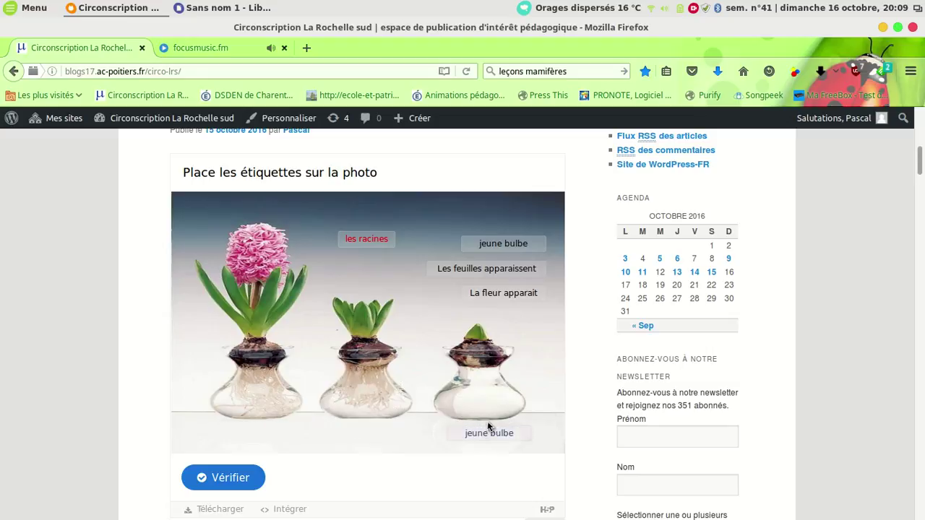
pyautogui.moveTo(489, 270); pyautogui.dragTo(375, 432)
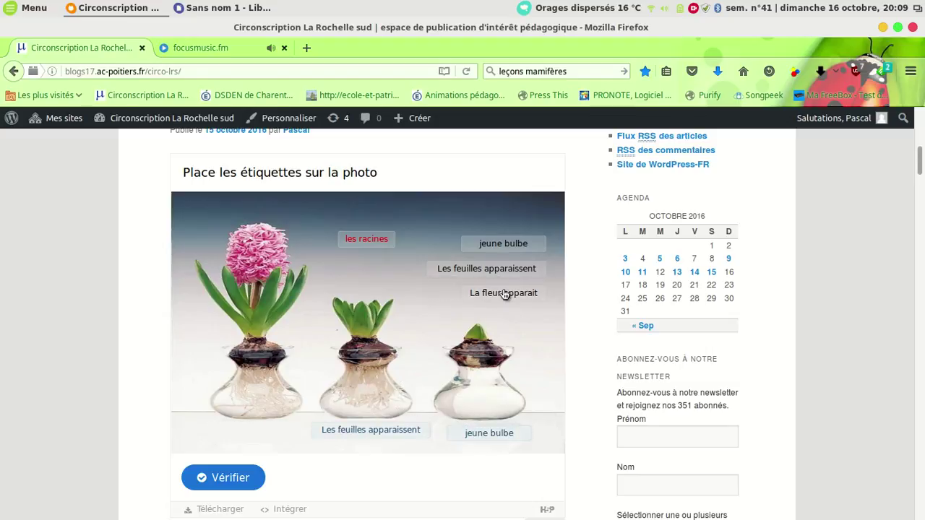
pyautogui.moveTo(503, 296); pyautogui.dragTo(252, 434)
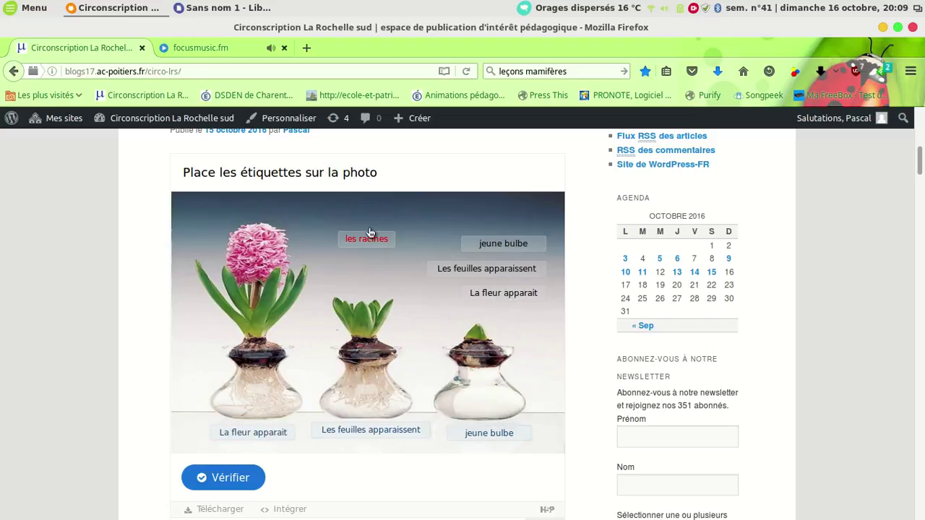
pyautogui.moveTo(366, 249); pyautogui.dragTo(363, 397)
pyautogui.click(224, 478)
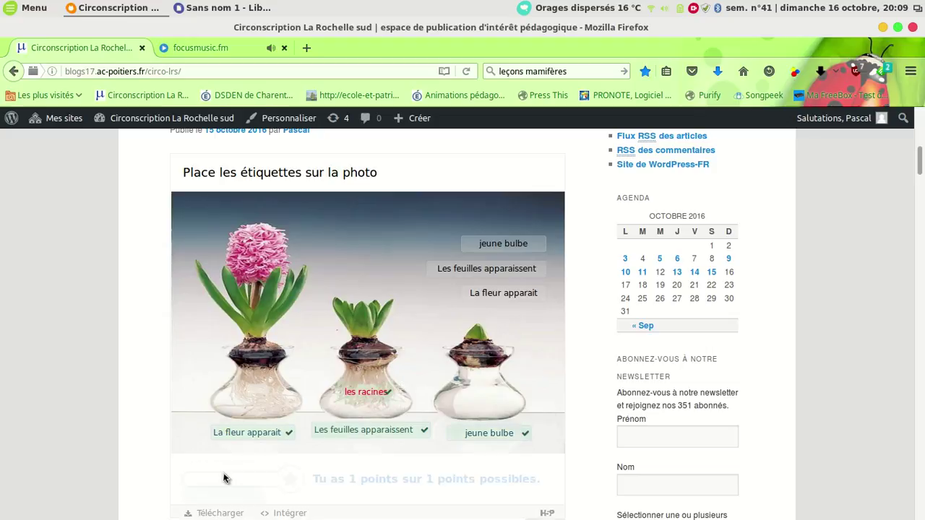
pyautogui.scroll(-2, 589, 434)
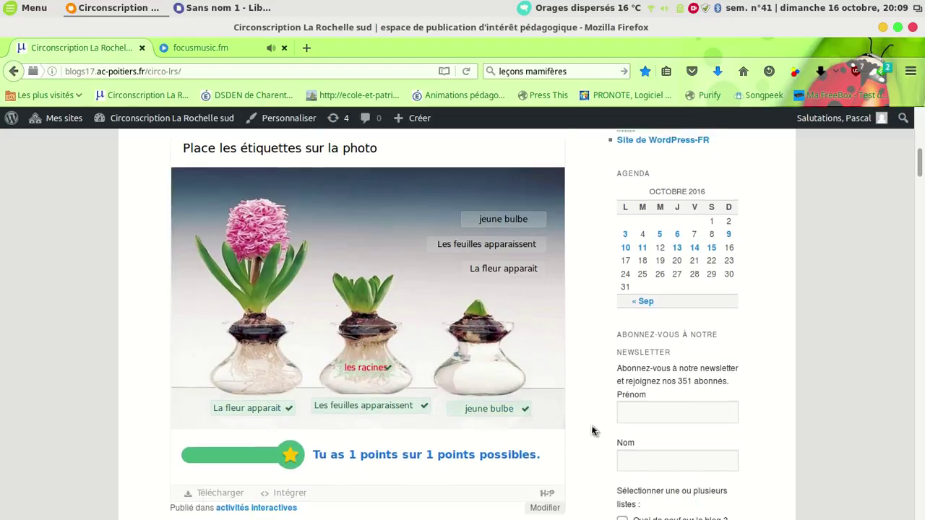
# In the clickable-image article, view the information behind the hotspot on the flag-topped tower and return to the image.
pyautogui.scroll(-2, 595, 421)
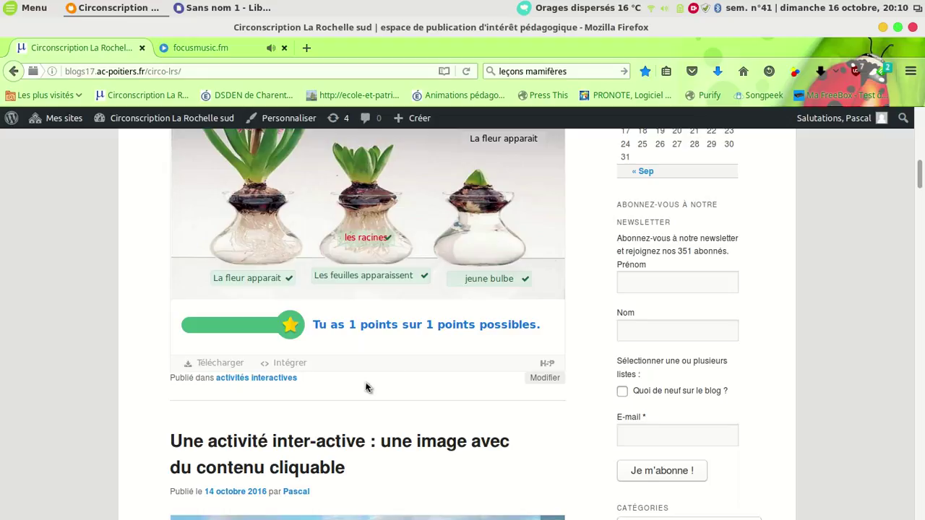
pyautogui.scroll(2, 365, 388)
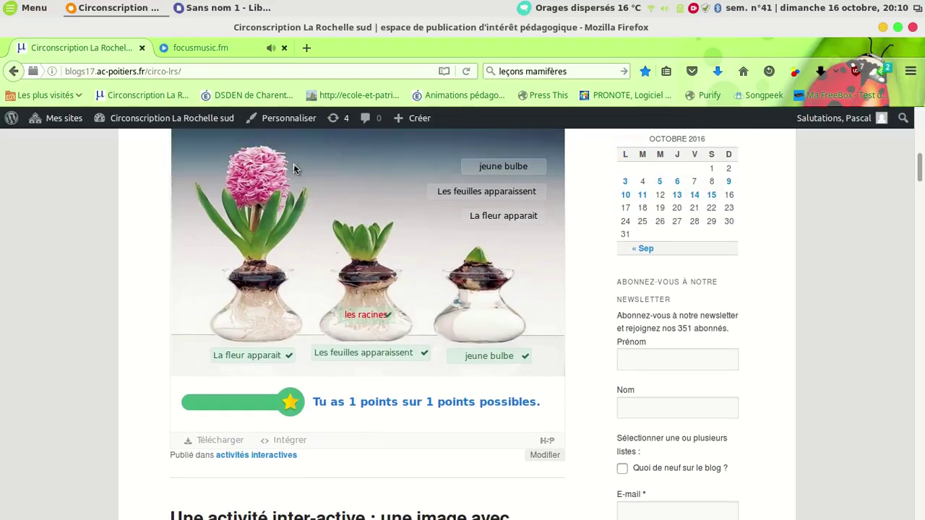
pyautogui.scroll(-9, 612, 406)
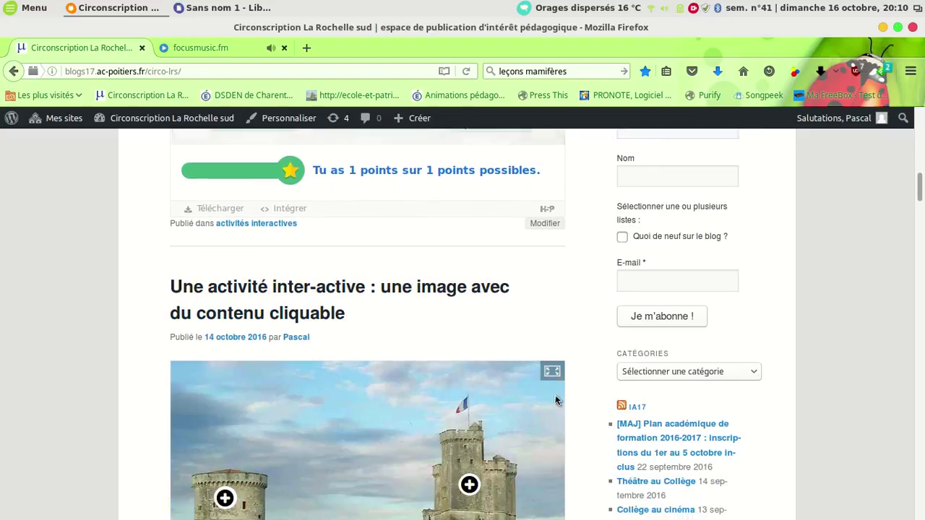
pyautogui.scroll(1, 361, 166)
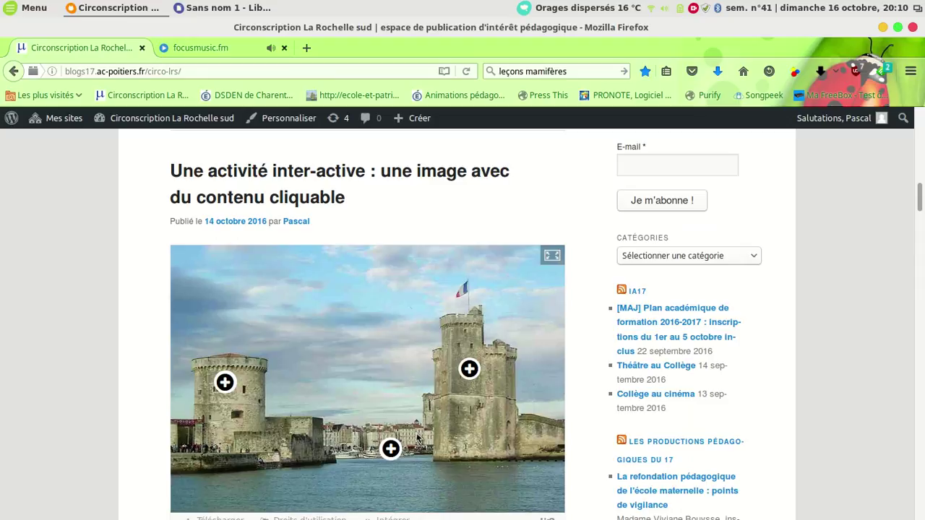
pyautogui.scroll(-1, 600, 392)
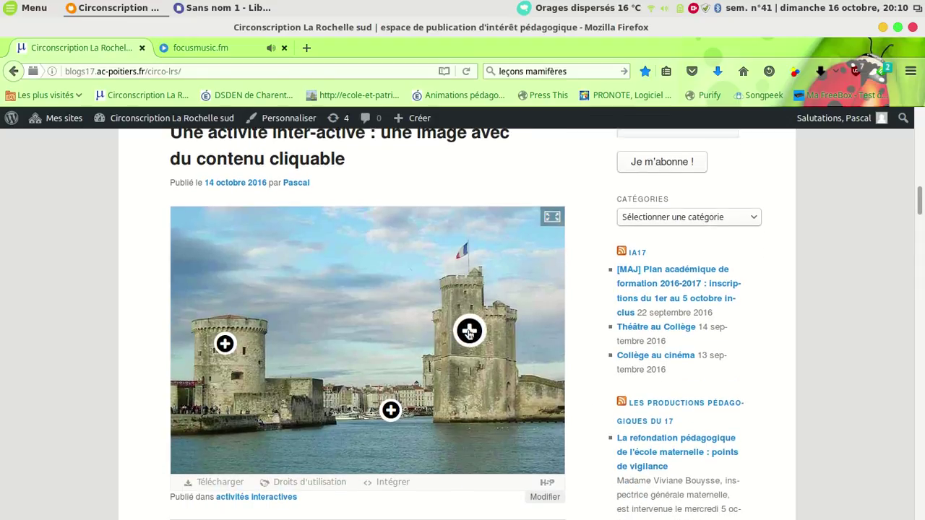
pyautogui.click(469, 333)
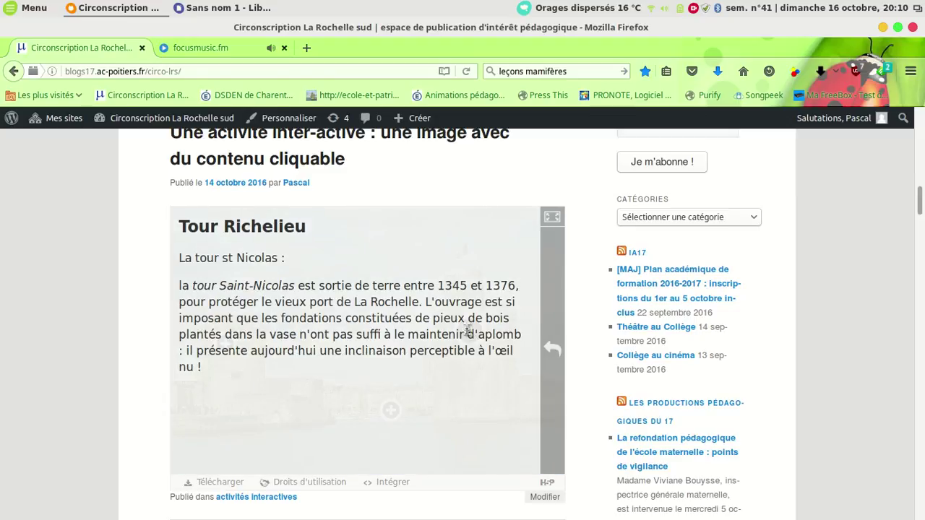
pyautogui.click(553, 350)
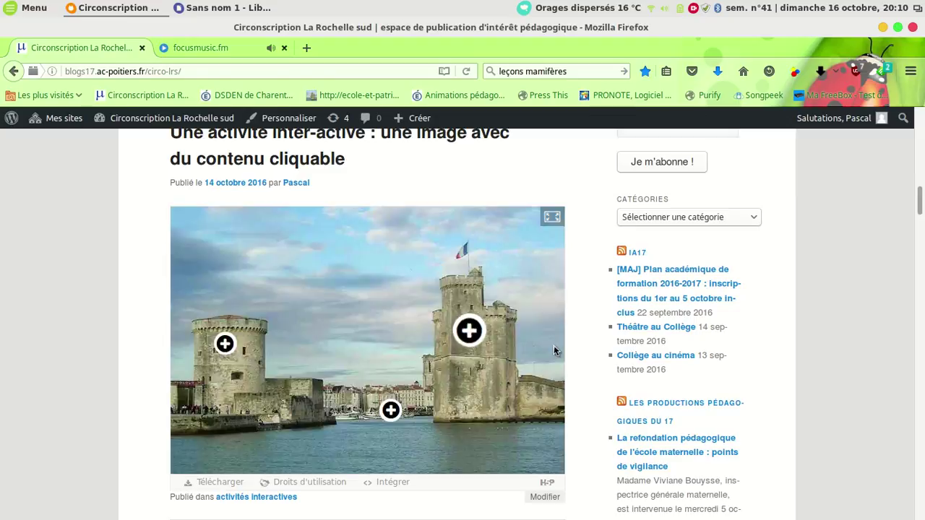
# Return to the site's administration area and locate the H5P plugin in the list of installed extensions.
pyautogui.scroll(12, 600, 347)
pyautogui.scroll(6, 599, 348)
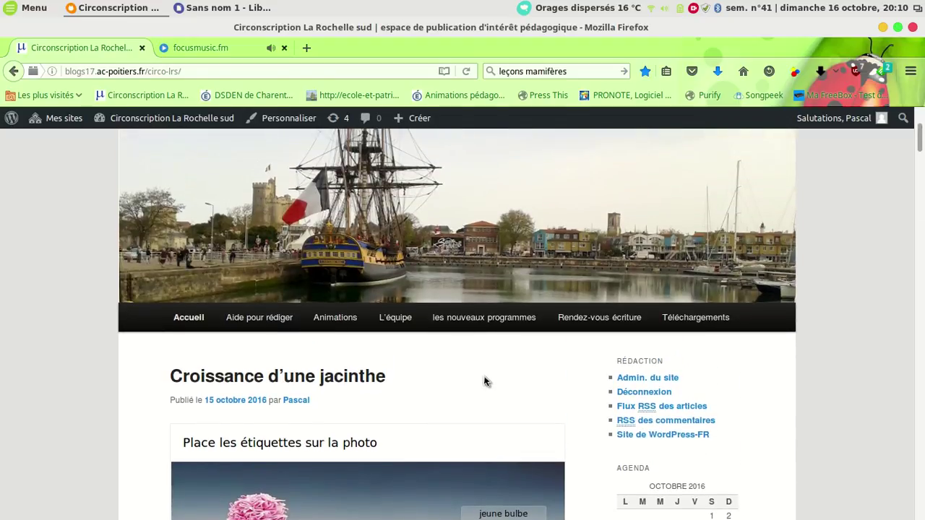
pyautogui.click(673, 378)
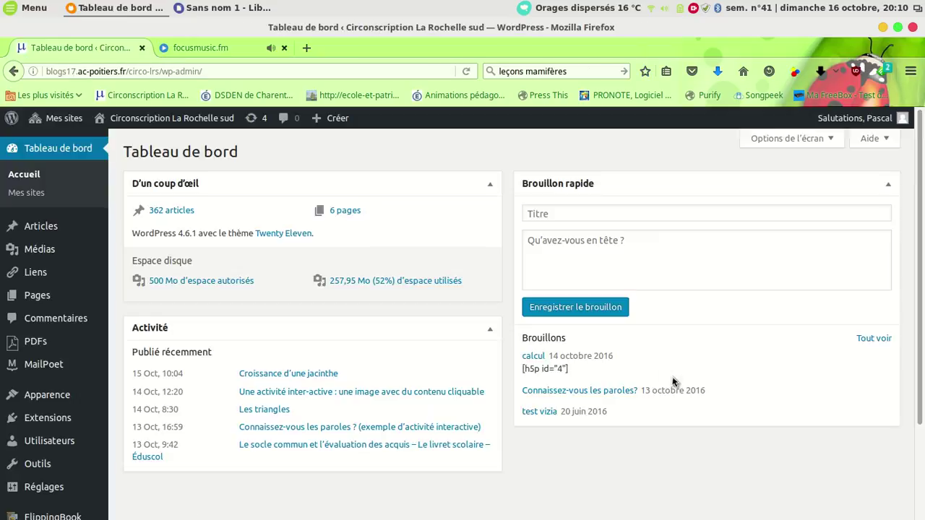
pyautogui.scroll(-3, 542, 457)
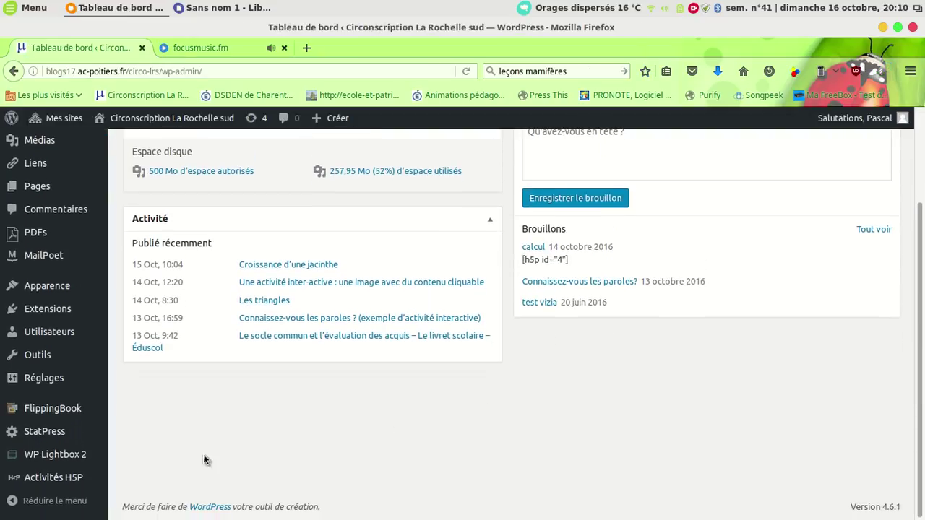
pyautogui.click(42, 310)
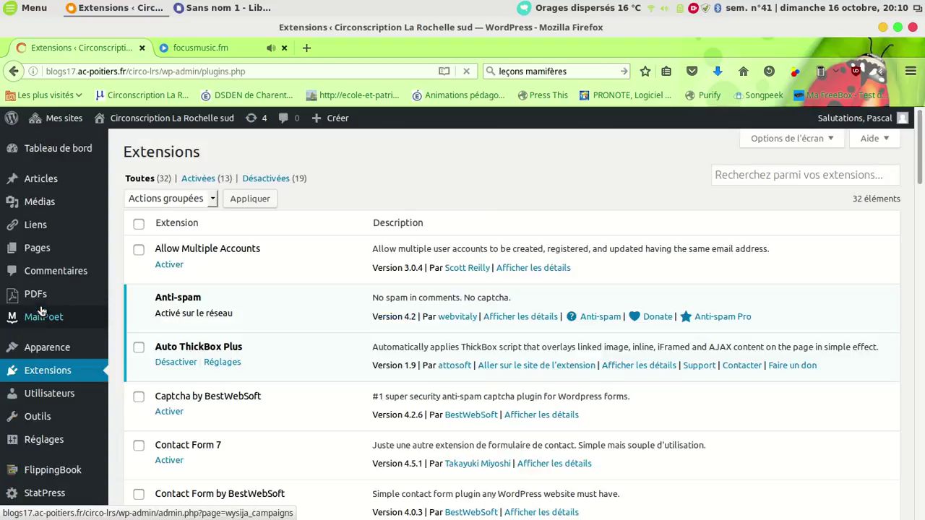
pyautogui.scroll(-8, 304, 308)
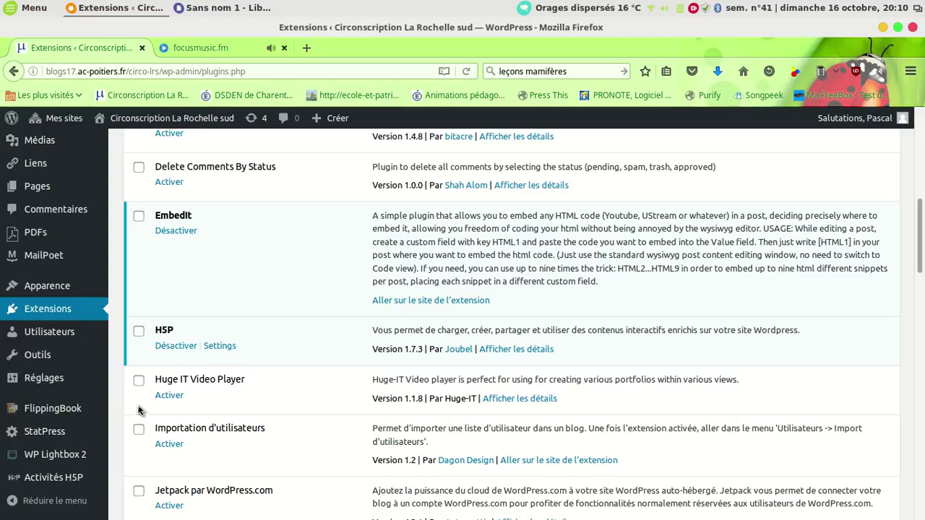
pyautogui.scroll(-2, 41, 409)
# Start adding a new H5P activity and set its source to an uploaded file (Charger).
pyautogui.moveTo(65, 483)
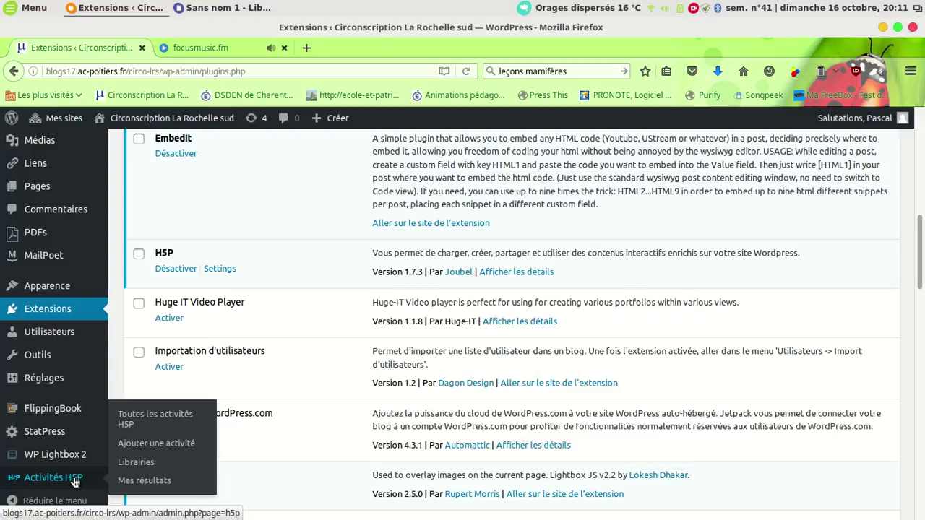
pyautogui.click(184, 445)
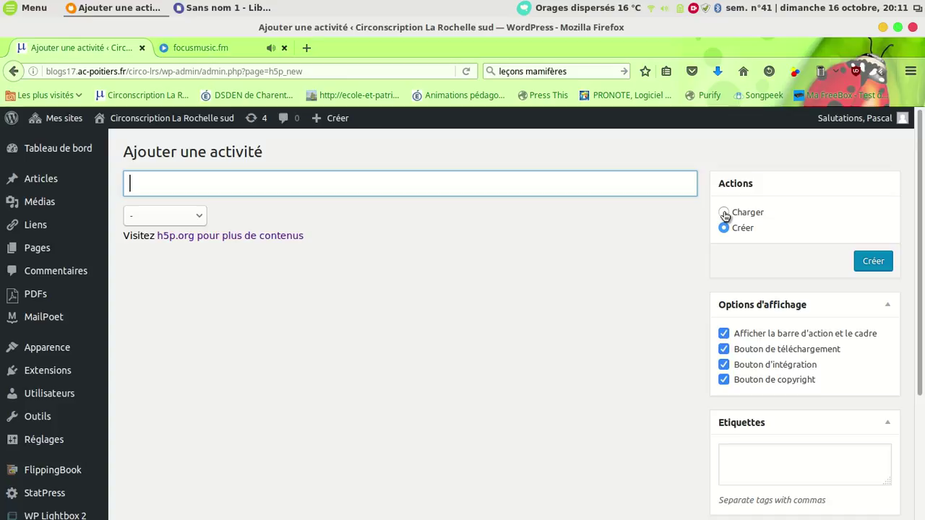
pyautogui.click(724, 214)
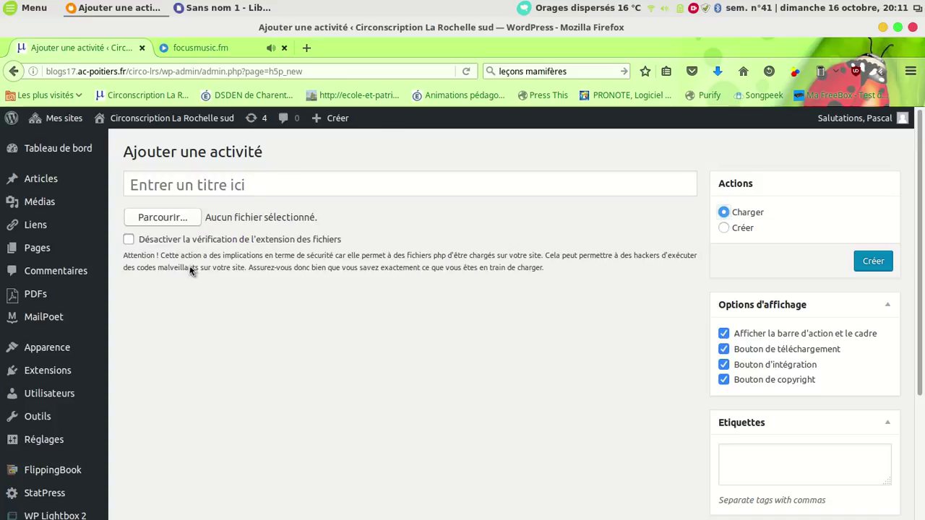
# Search the web for H5p in a new tab, open the "Examples and Downloads" page and discard the search results.
pyautogui.click(307, 48)
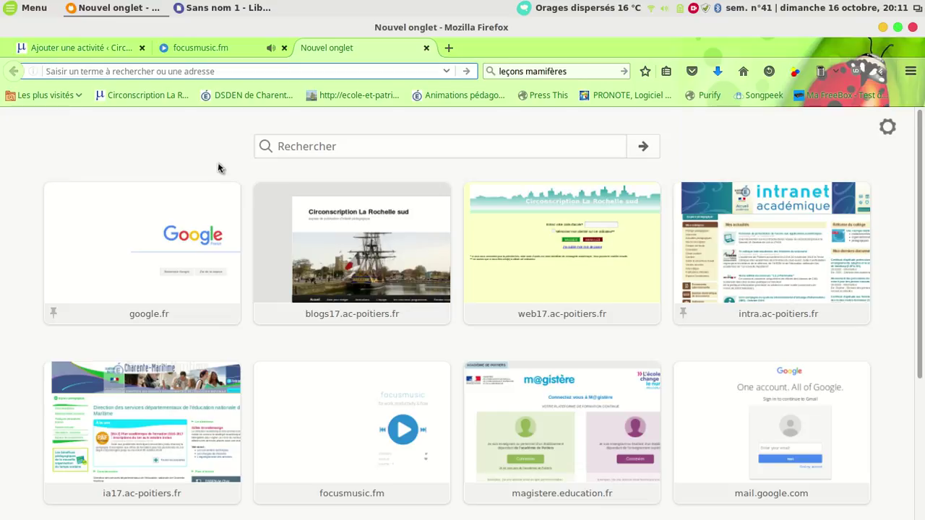
pyautogui.write('H5po')
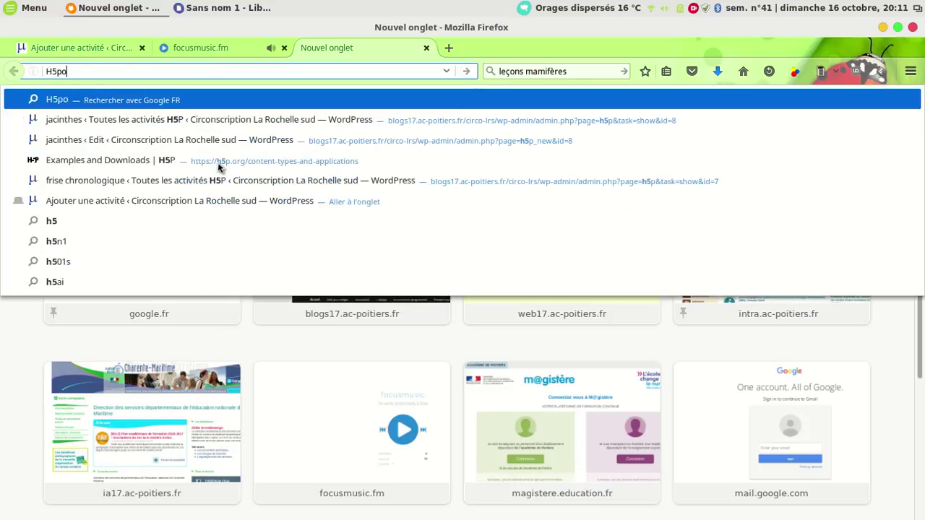
pyautogui.press('Return')
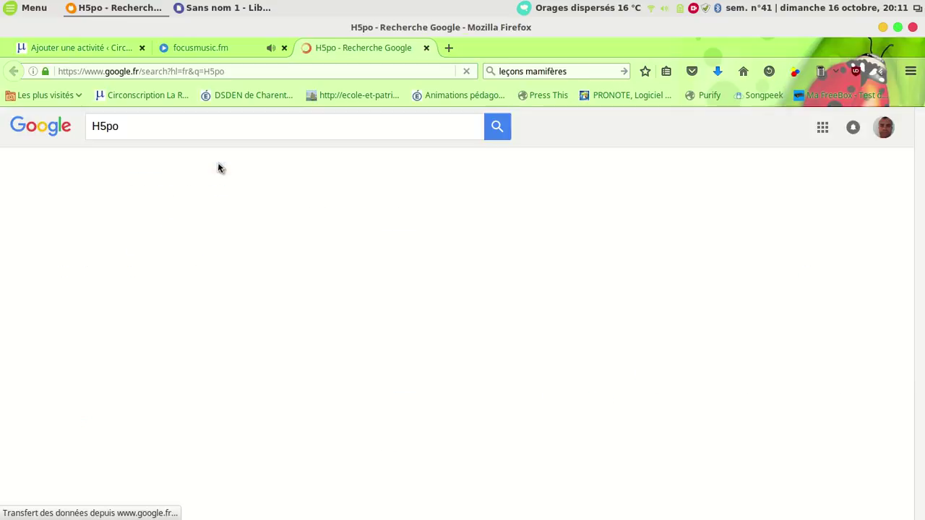
pyautogui.click(125, 131)
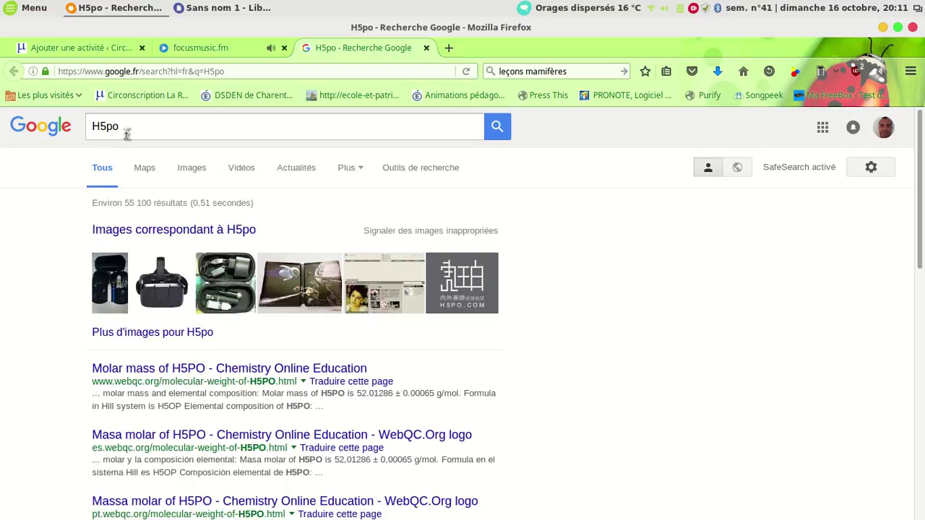
pyautogui.press('BackSpace')
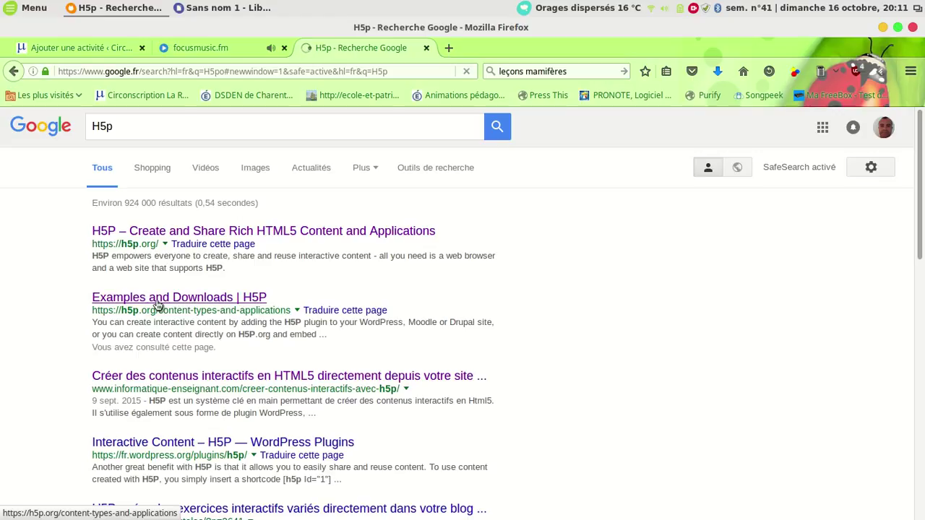
pyautogui.click(203, 299)
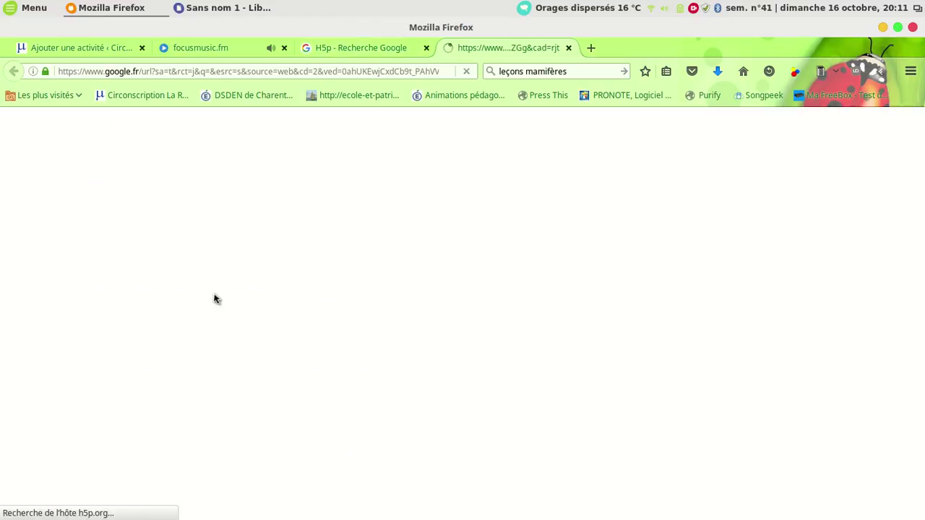
pyautogui.click(426, 48)
# Look through the catalogue of H5P content types, from Accordion through to Multiple Choice.
pyautogui.scroll(-5, 325, 380)
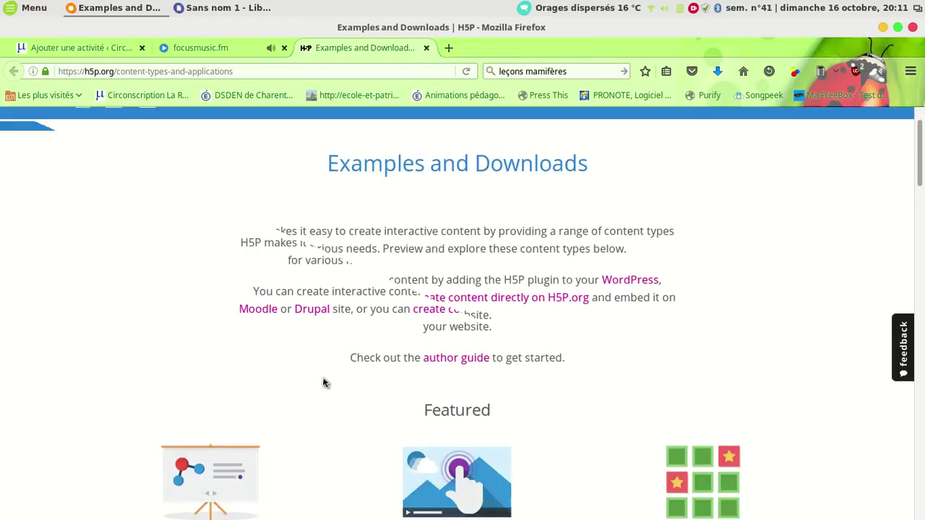
pyautogui.scroll(-5, 324, 363)
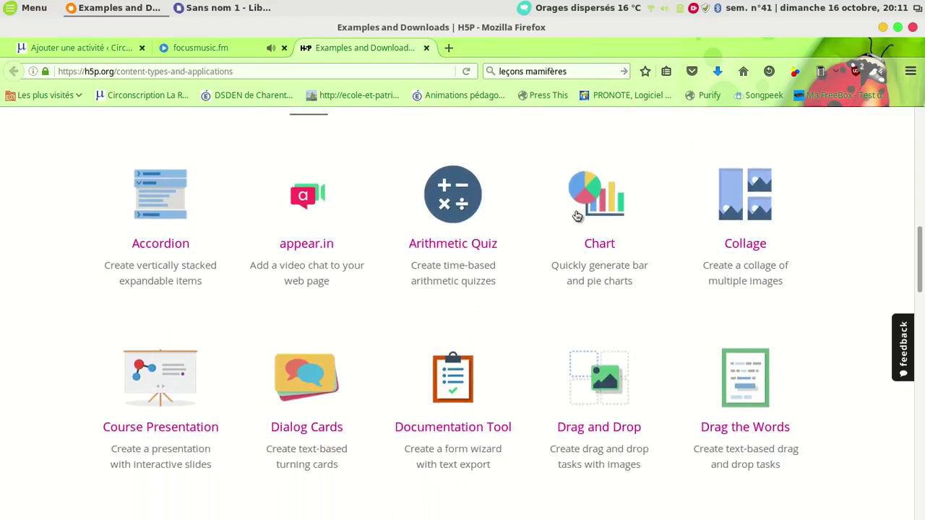
pyautogui.scroll(-3, 804, 317)
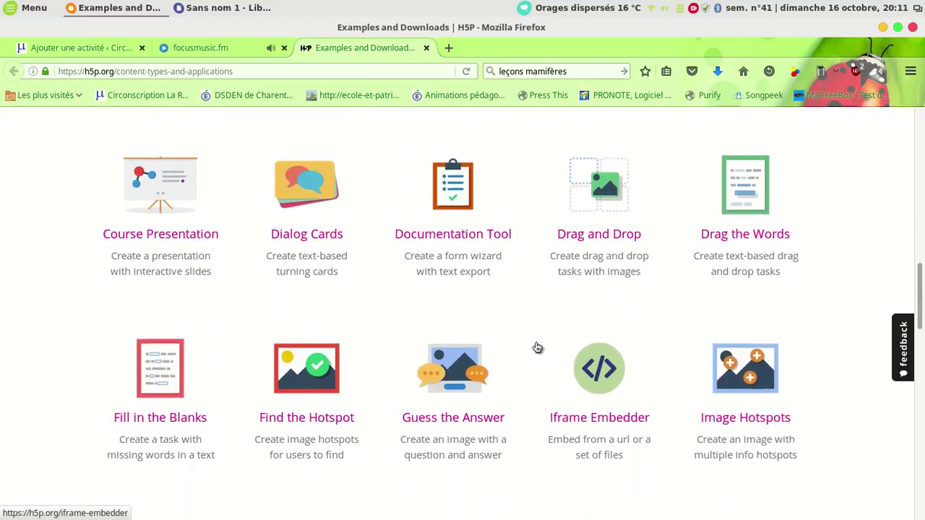
pyautogui.scroll(-3, 536, 347)
pyautogui.scroll(-1, 536, 347)
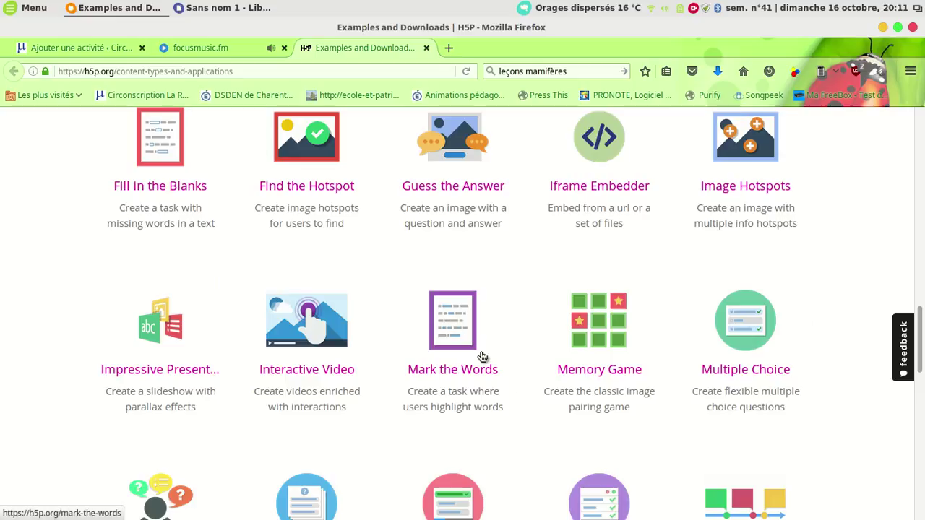
# Open the Mark the Words content type, save its example file mark-the-words-2-1408.h5p and check it in the download list.
pyautogui.click(447, 334)
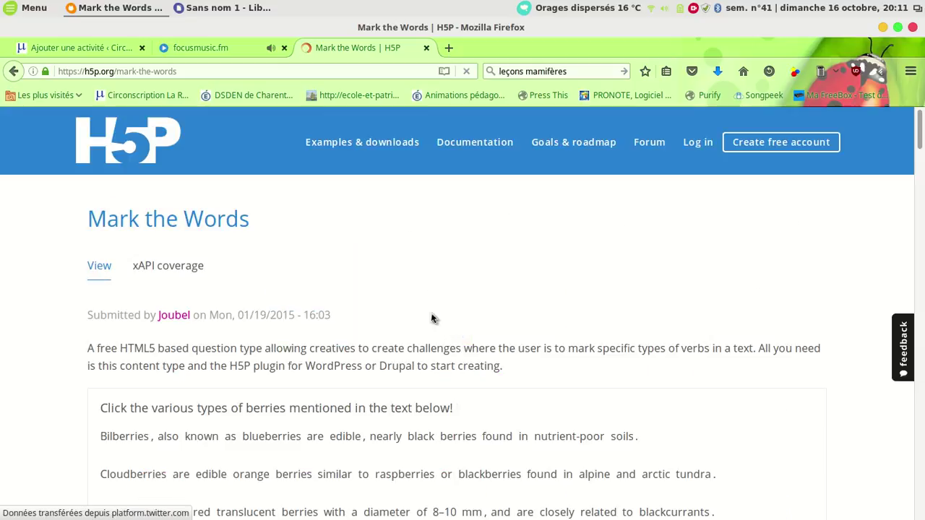
pyautogui.scroll(-2, 430, 353)
pyautogui.scroll(-4, 431, 349)
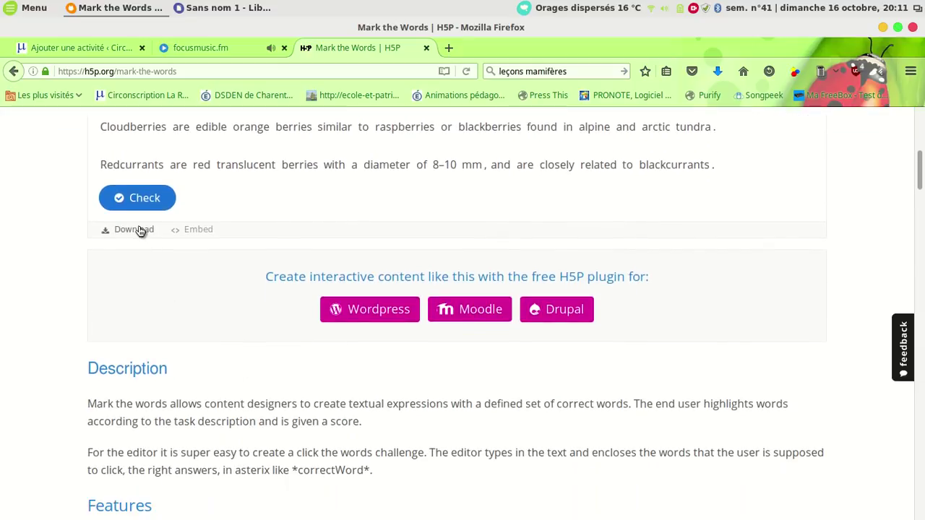
pyautogui.click(139, 230)
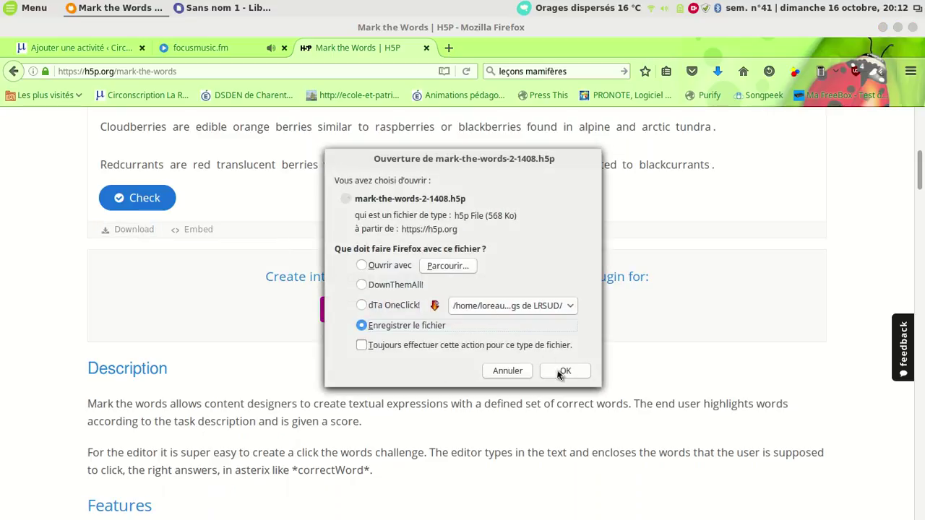
pyautogui.click(563, 371)
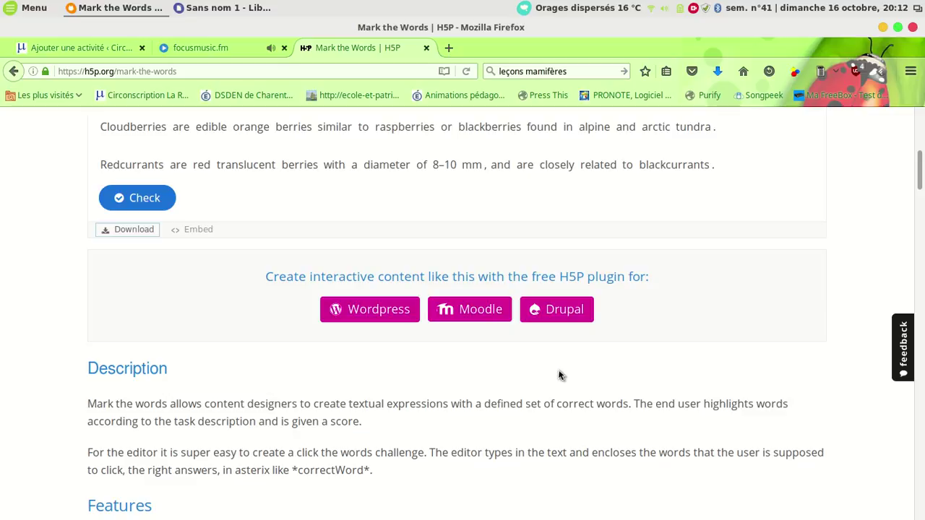
pyautogui.click(717, 71)
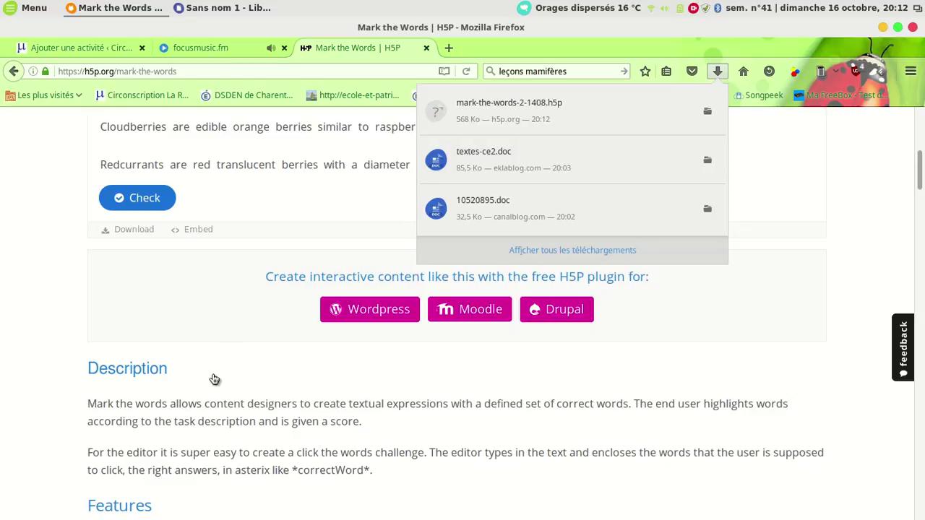
# Return to the new WordPress activity form and choose mark-the-words-2-1408.h5p from the Téléchargements folder as the file to upload.
pyautogui.click(111, 46)
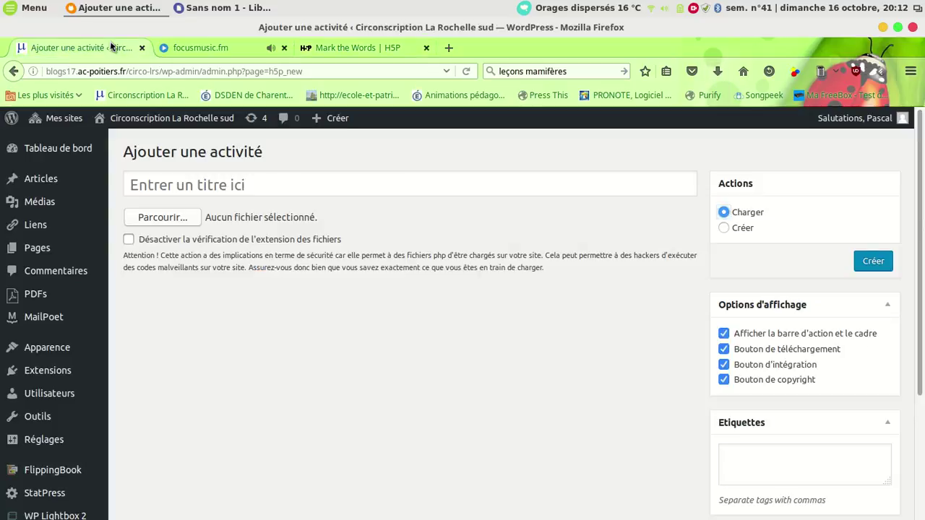
pyautogui.click(162, 218)
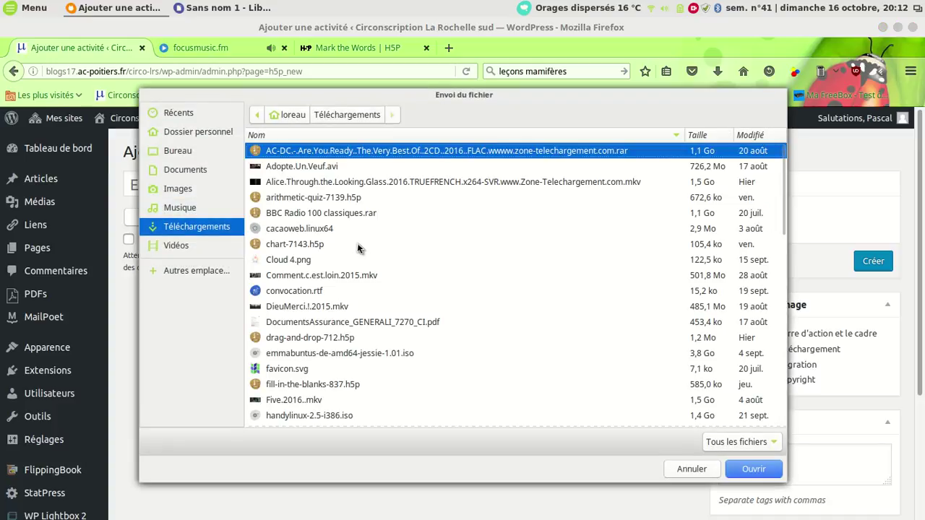
pyautogui.scroll(-3, 365, 251)
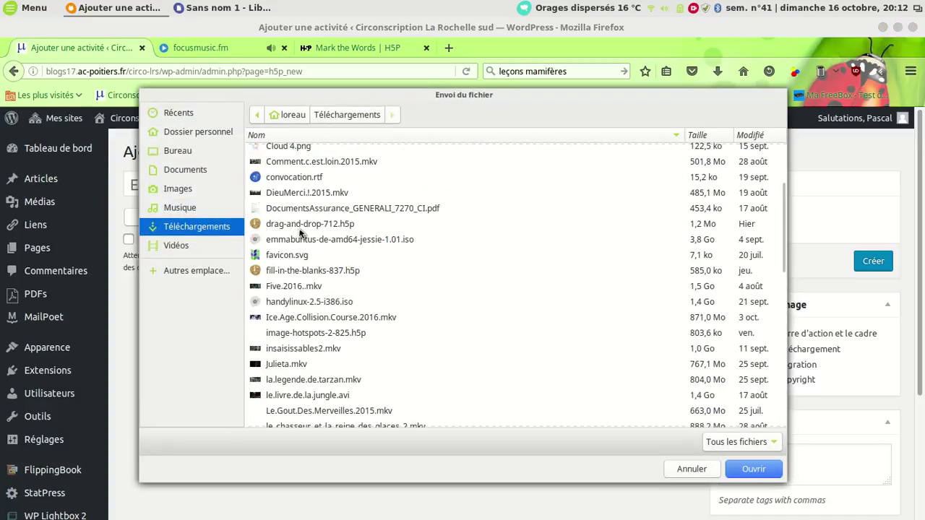
pyautogui.scroll(-5, 304, 229)
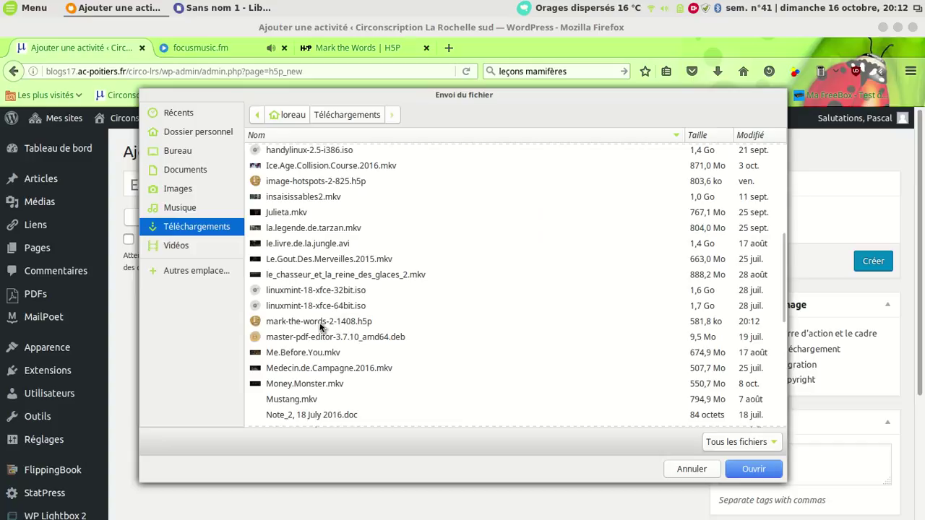
pyautogui.click(320, 322)
pyautogui.click(751, 469)
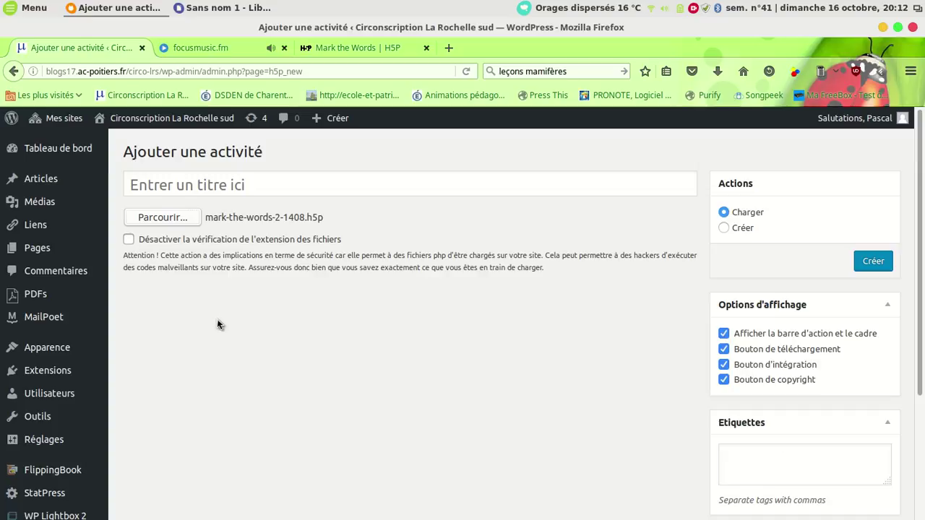
# Create the activity with the title "Repérer les mots" and open it for editing.
pyautogui.click(207, 181)
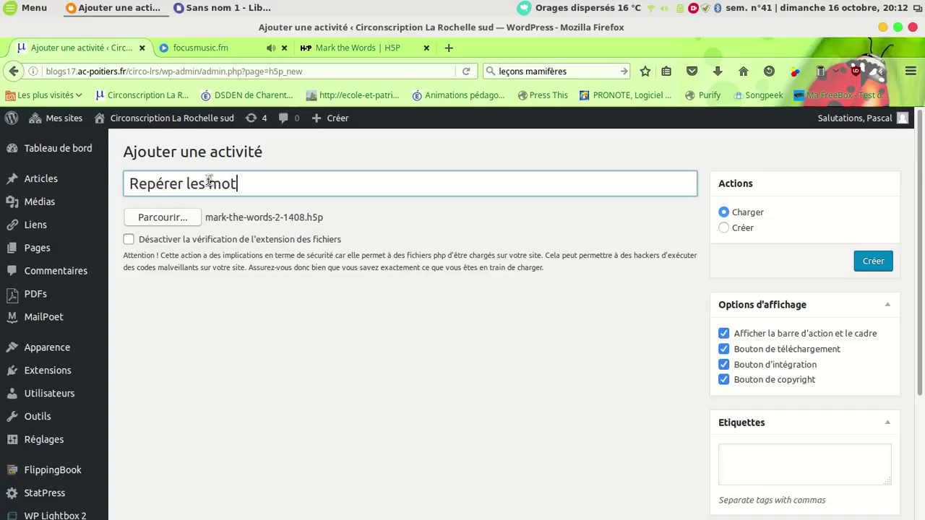
pyautogui.click(871, 264)
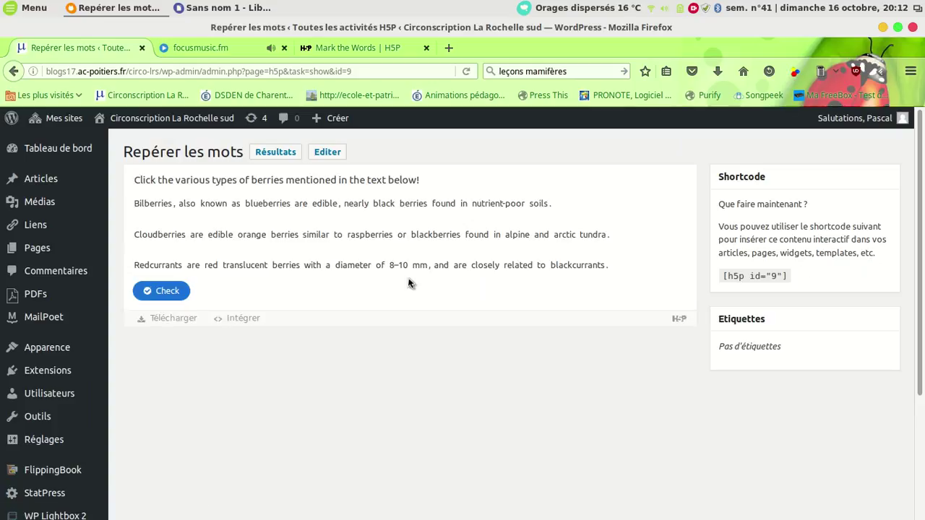
pyautogui.click(325, 154)
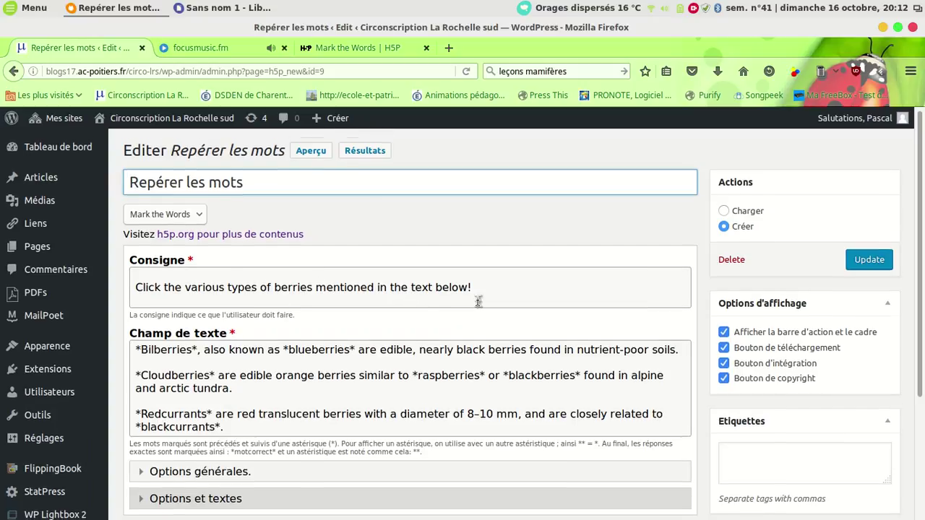
pyautogui.scroll(-2, 477, 303)
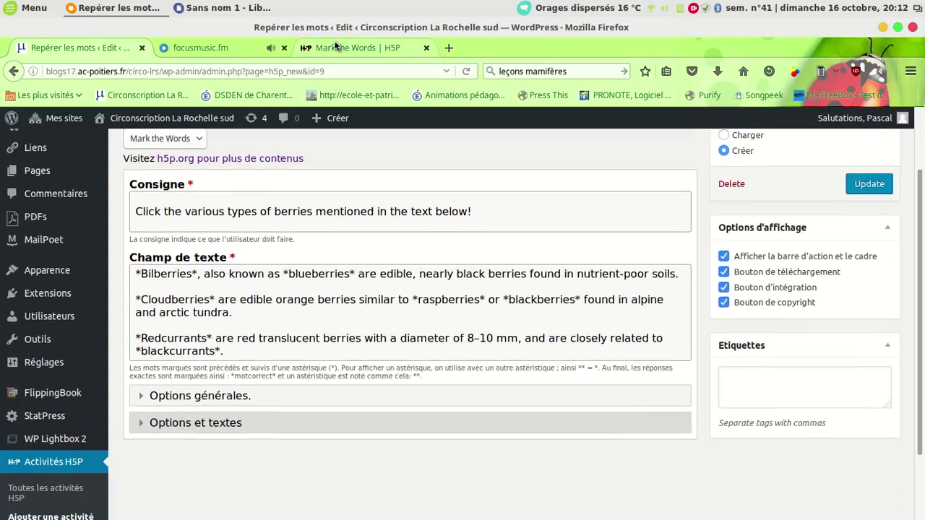
# Replace the activity's Consigne text with "recherche les verbes dans les phrases suivantes :", copied from the LibreOffice Writer document.
pyautogui.click(221, 7)
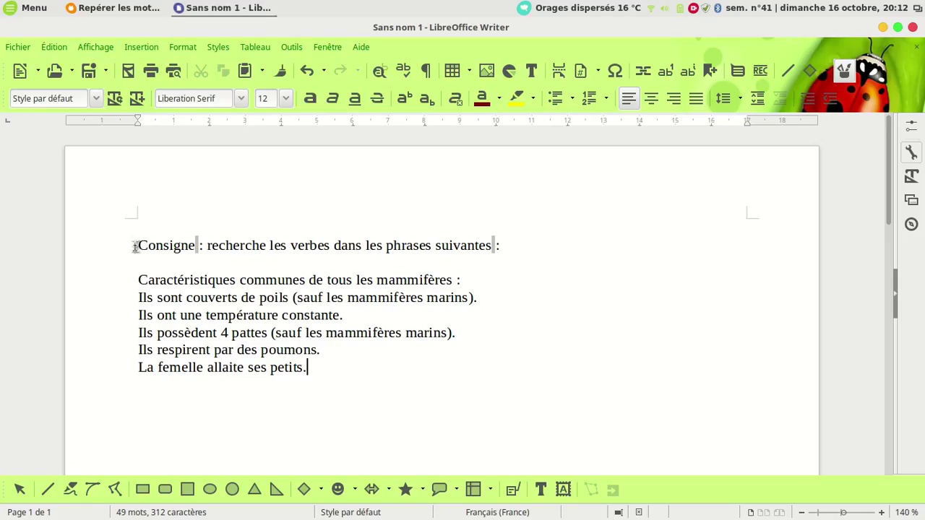
pyautogui.moveTo(208, 246); pyautogui.dragTo(499, 249)
pyautogui.hotkey('ctrl', 'c')
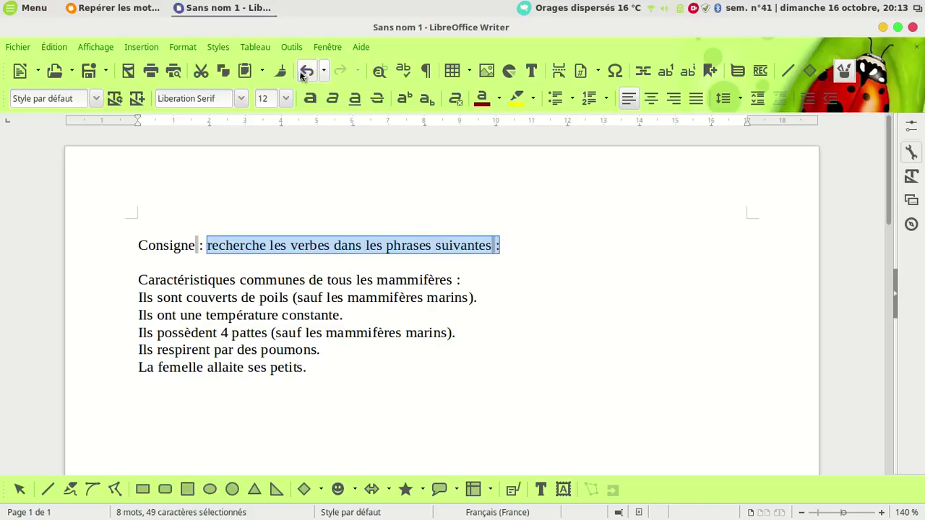
pyautogui.click(122, 9)
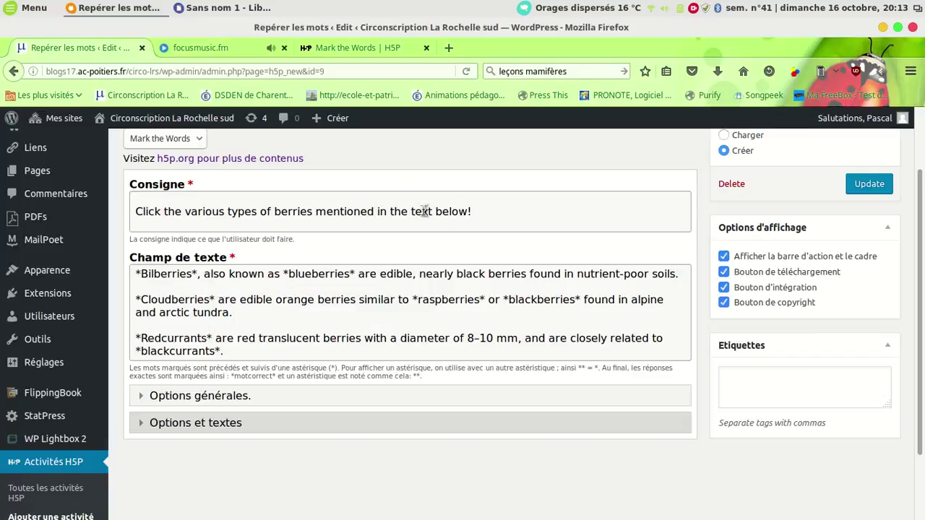
pyautogui.click(506, 215)
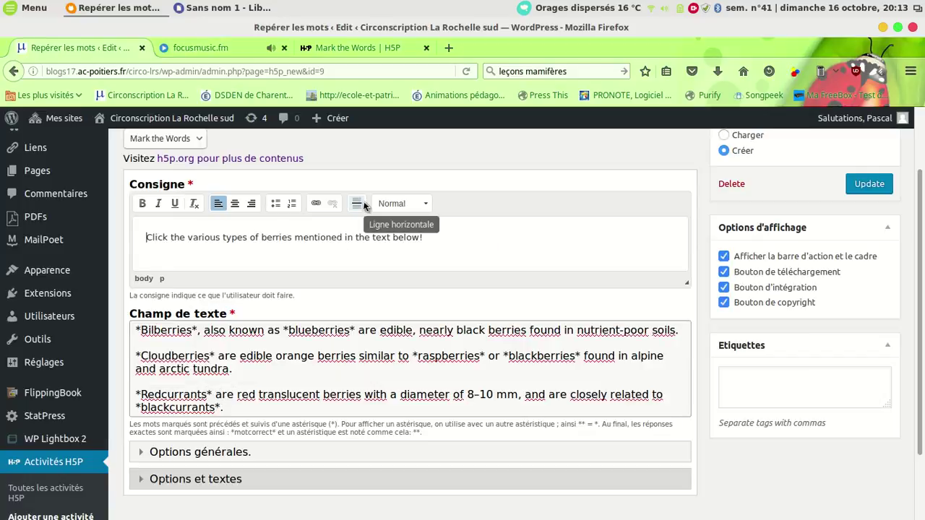
pyautogui.moveTo(439, 240); pyautogui.dragTo(137, 234)
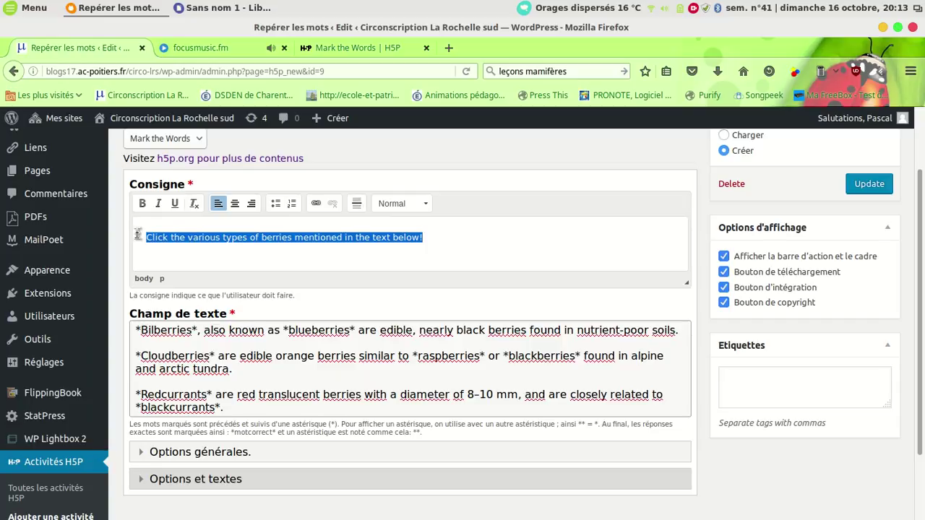
pyautogui.hotkey('ctrl', 'v')
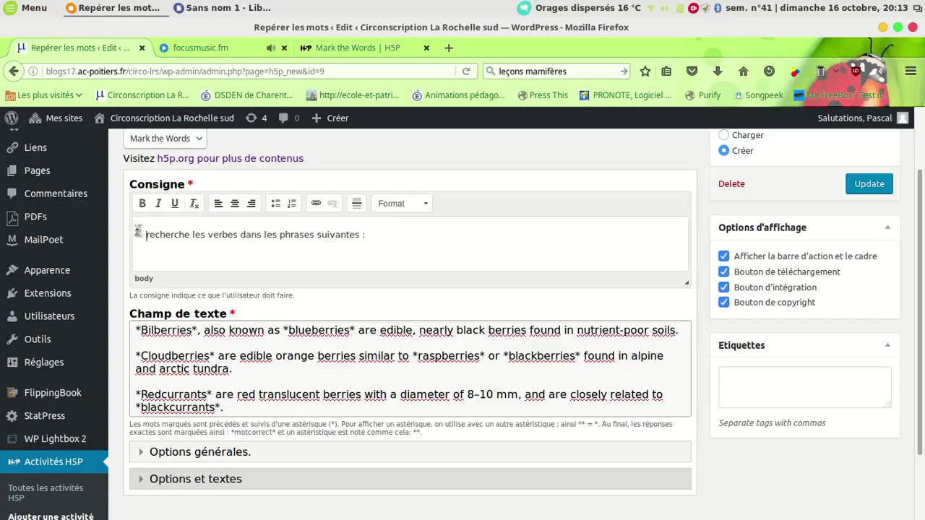
# Capitalise the first letter of the Consigne so it starts with "Recherche".
pyautogui.click(152, 235)
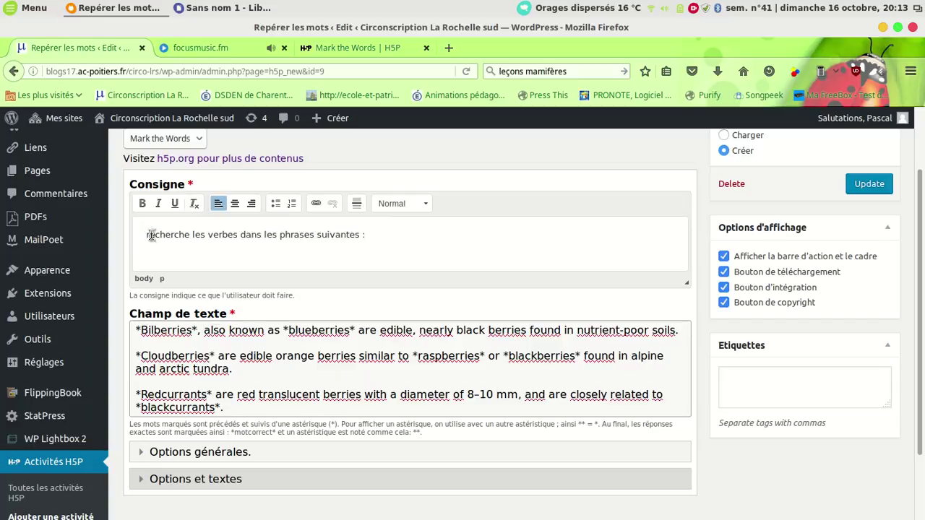
pyautogui.press('BackSpace')
pyautogui.write('R')
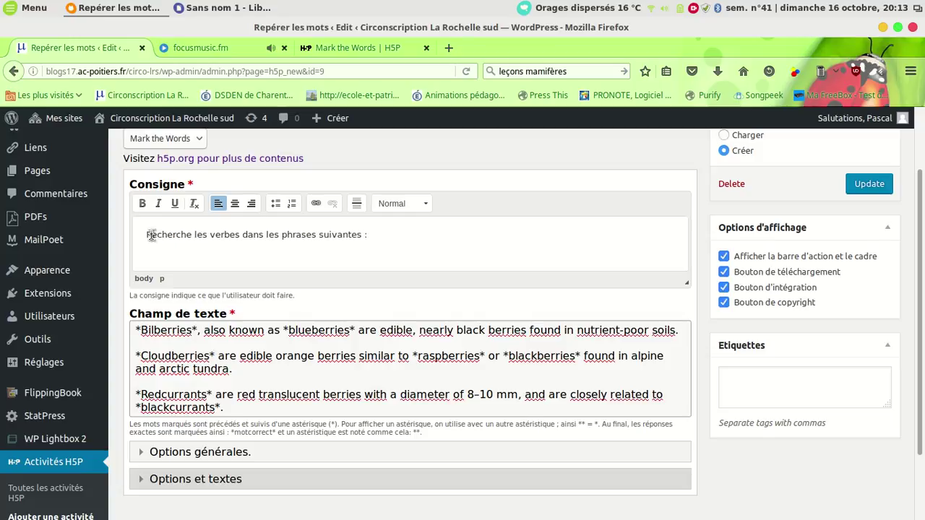
# Replace the sample berry sentences in Champ de texte with the mammal text copied from the Writer document, from "Caractéristiques communes" to "ses petits.".
pyautogui.scroll(-1, 274, 370)
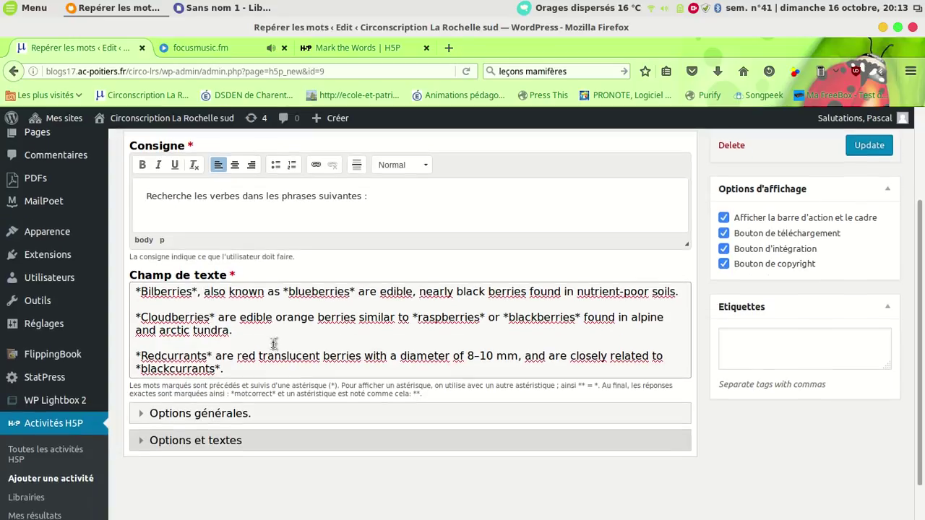
pyautogui.click(284, 344)
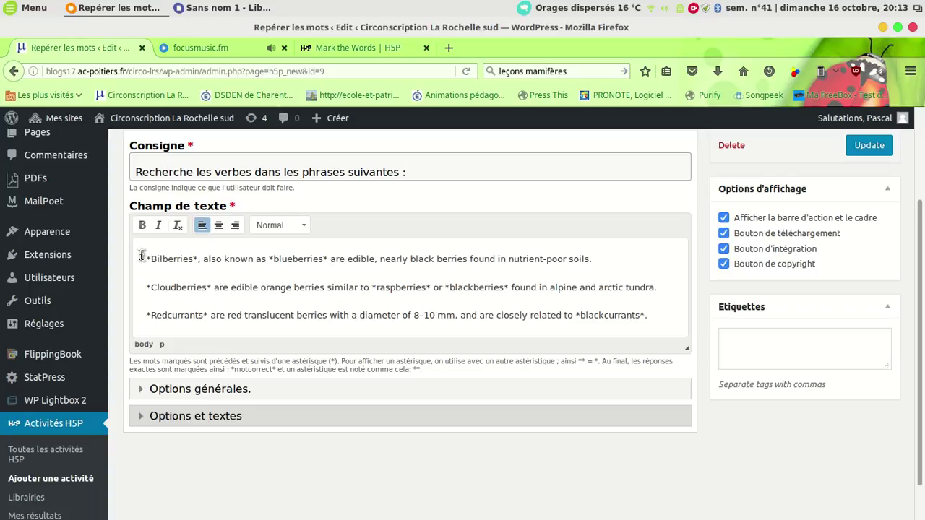
pyautogui.click(214, 10)
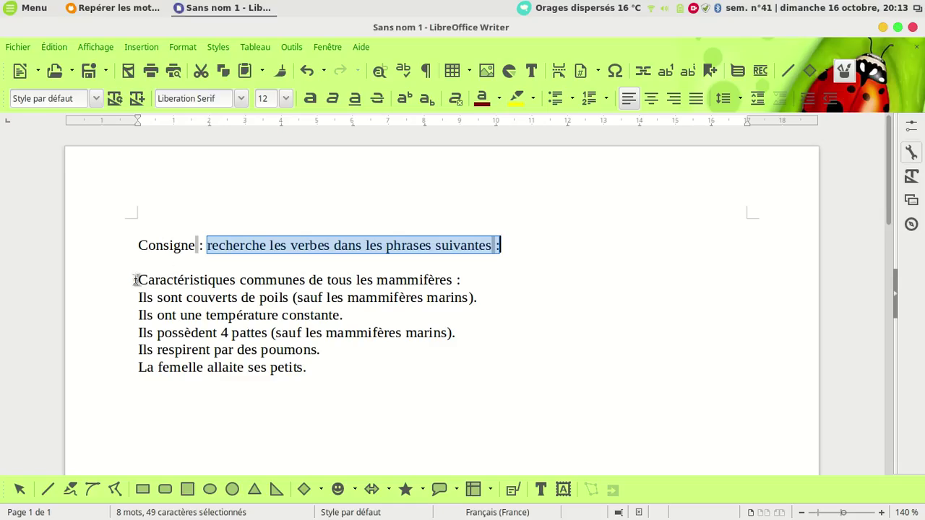
pyautogui.moveTo(136, 280); pyautogui.dragTo(325, 363)
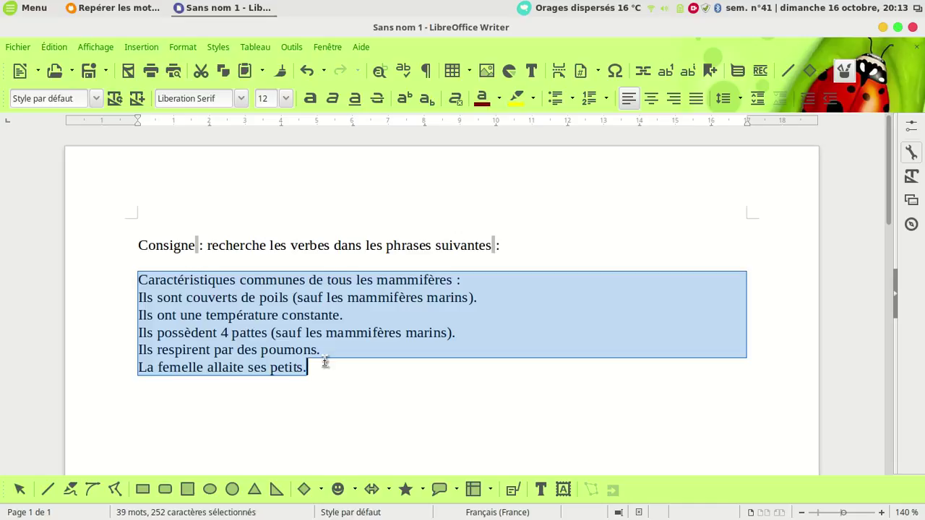
pyautogui.click(131, 11)
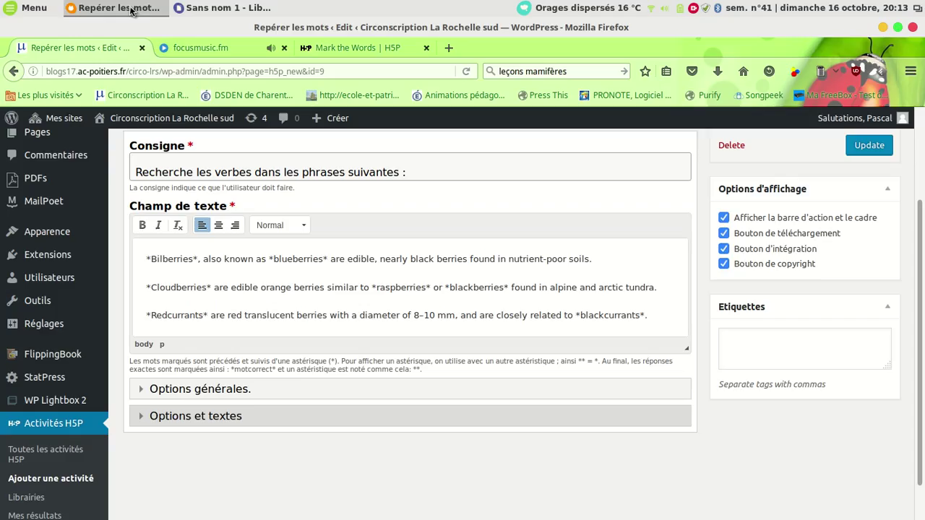
pyautogui.moveTo(146, 258); pyautogui.dragTo(655, 315)
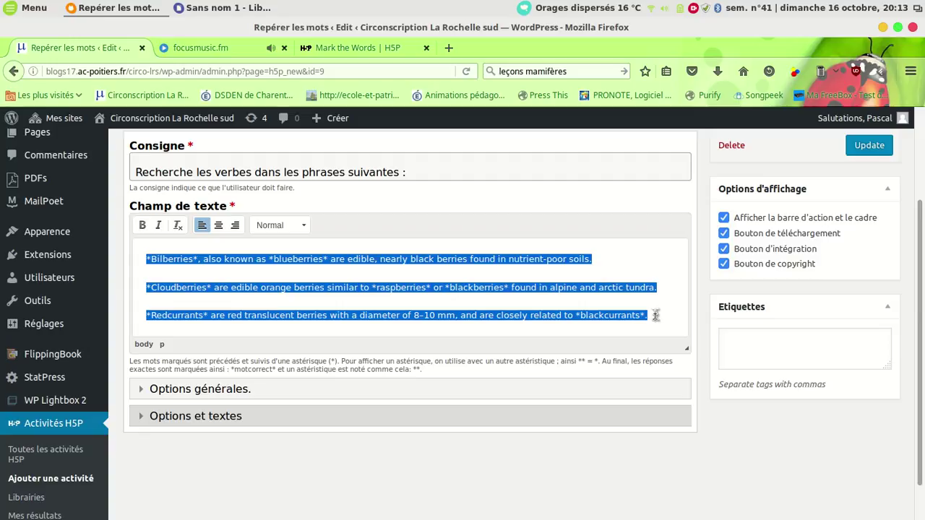
pyautogui.write('Caractéristiques communes de tous les mammifères : Ils sont couverts de poils (sauf les mammifères marins). Ils ont une température constante. Ils possèdent 4 pattes (sauf les mammifères marins). Ils respirent par des poumons. La femelle allaite ses petits.')
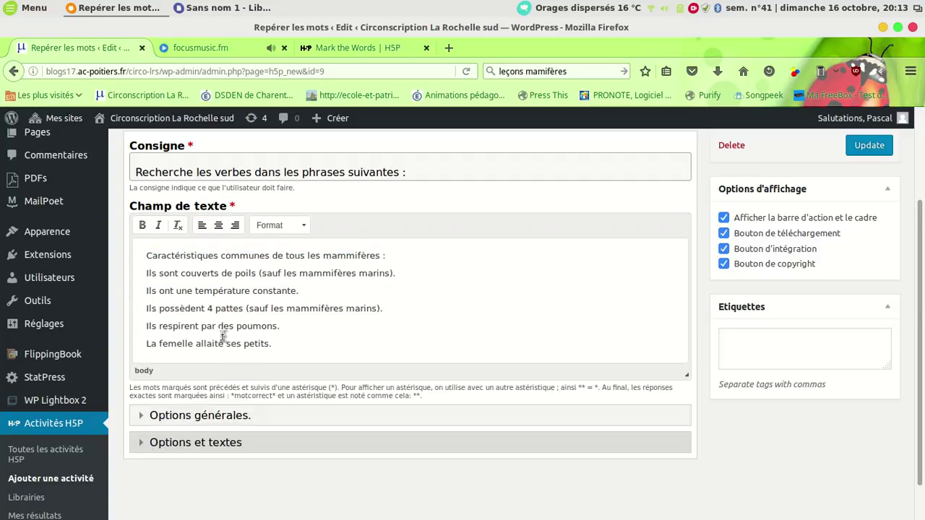
# Mark the verbs "sont", "ont" and "possèdent" as correct answers by enclosing each in asterisks in Champ de texte.
pyautogui.click(161, 273)
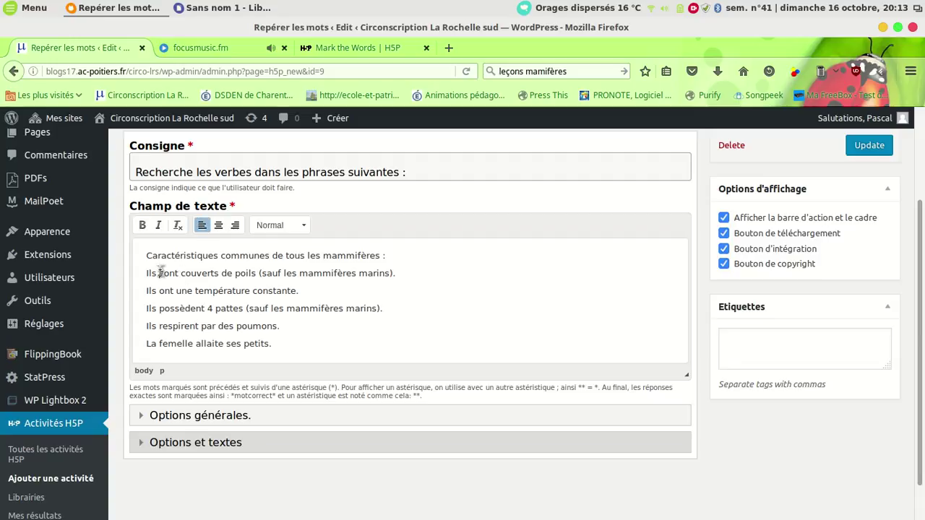
pyautogui.write('*')
pyautogui.click(186, 273)
pyautogui.write('*')
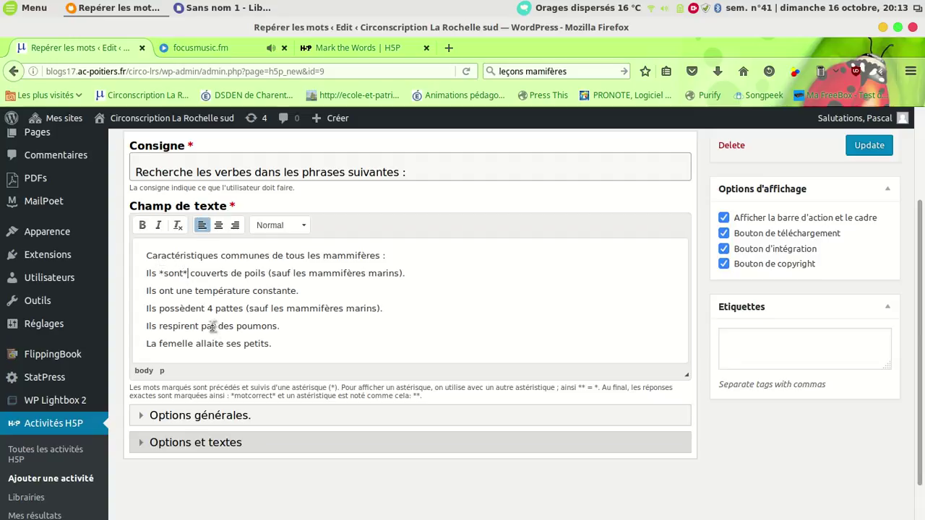
pyautogui.click(160, 291)
pyautogui.write('*')
pyautogui.click(179, 290)
pyautogui.write('*')
pyautogui.click(159, 308)
pyautogui.write('*')
pyautogui.click(214, 308)
pyautogui.write('*')
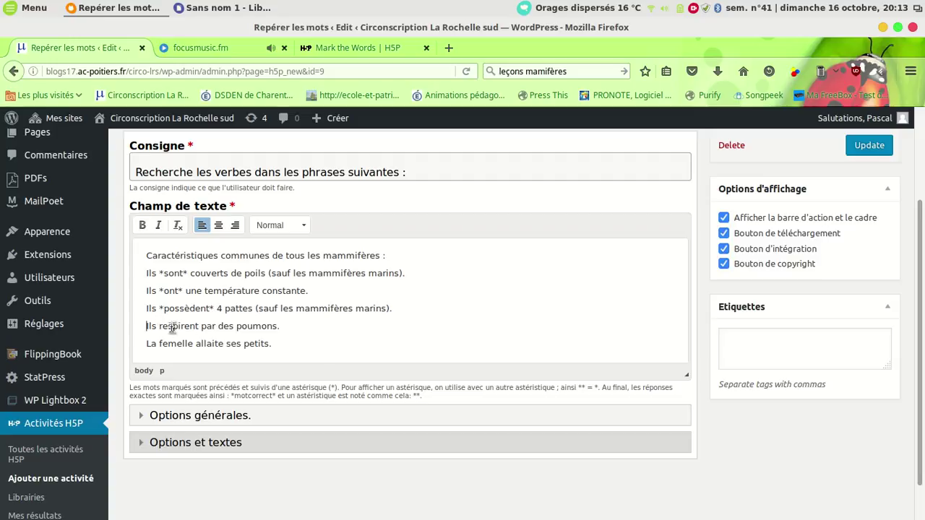
# Enclose the verbs "respirent" and "allaite" in asterisks in the last two sentences of Champ de texte.
pyautogui.click(159, 326)
pyautogui.write('*')
pyautogui.click(205, 326)
pyautogui.write('*')
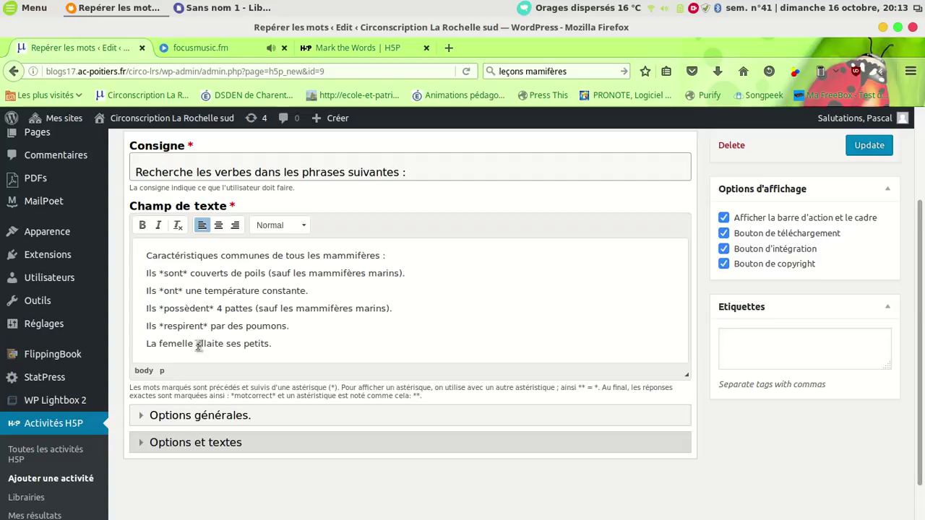
pyautogui.click(198, 346)
pyautogui.write('*')
pyautogui.click(230, 345)
pyautogui.write('*')
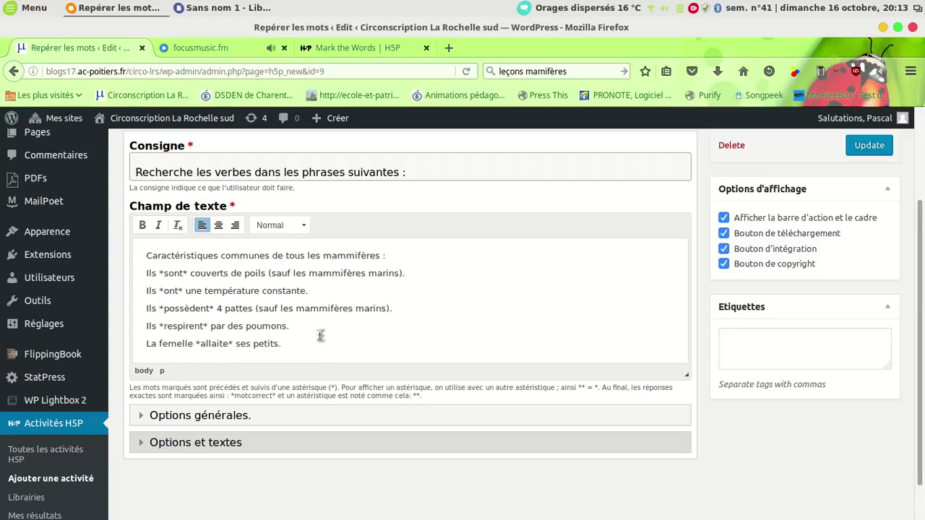
pyautogui.scroll(-1, 331, 330)
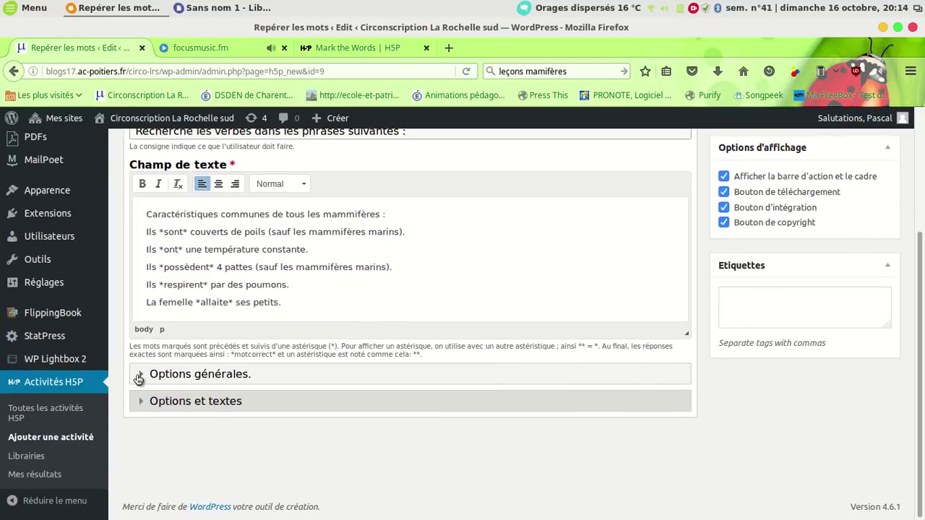
# Expand the general options and the text options, and set the check button's text to "Vérifier".
pyautogui.click(139, 377)
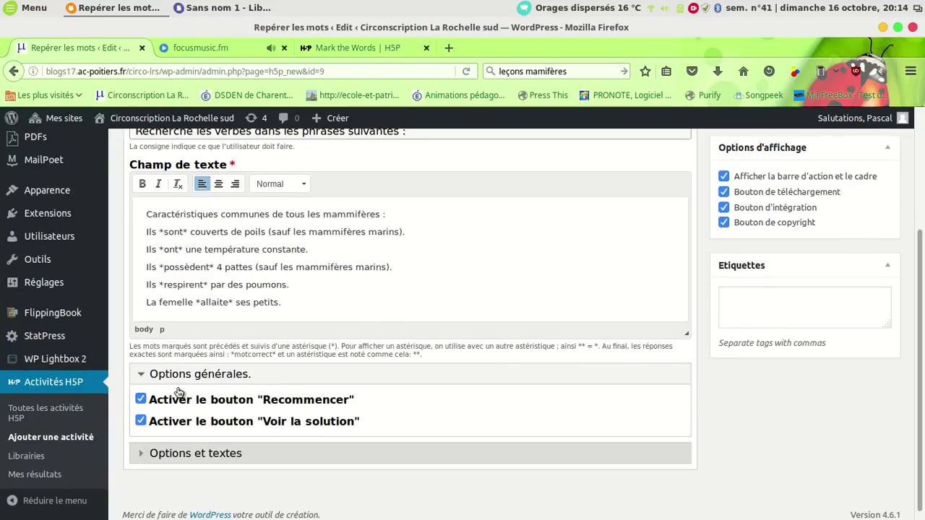
pyautogui.scroll(-1, 187, 426)
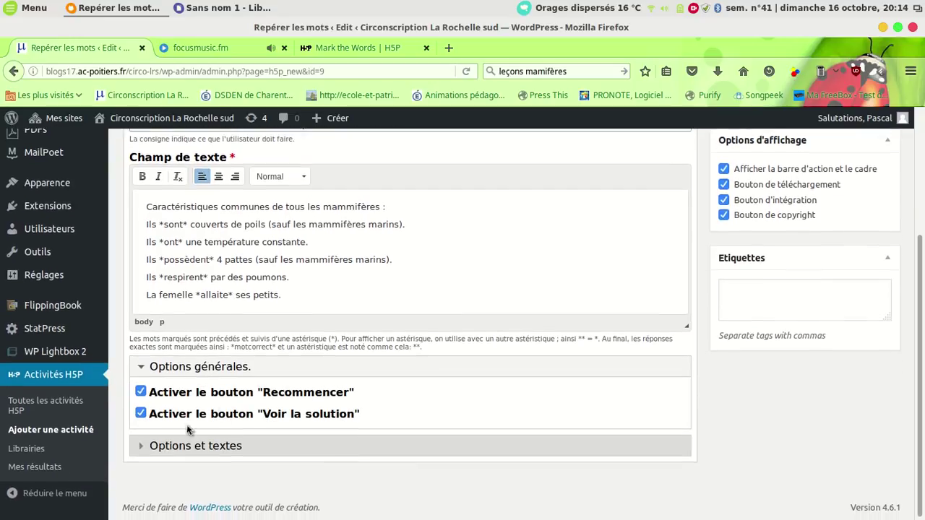
pyautogui.click(140, 449)
pyautogui.scroll(-2, 388, 407)
pyautogui.scroll(-3, 369, 394)
pyautogui.moveTo(181, 310); pyautogui.dragTo(132, 309)
pyautogui.write('Vérifier')
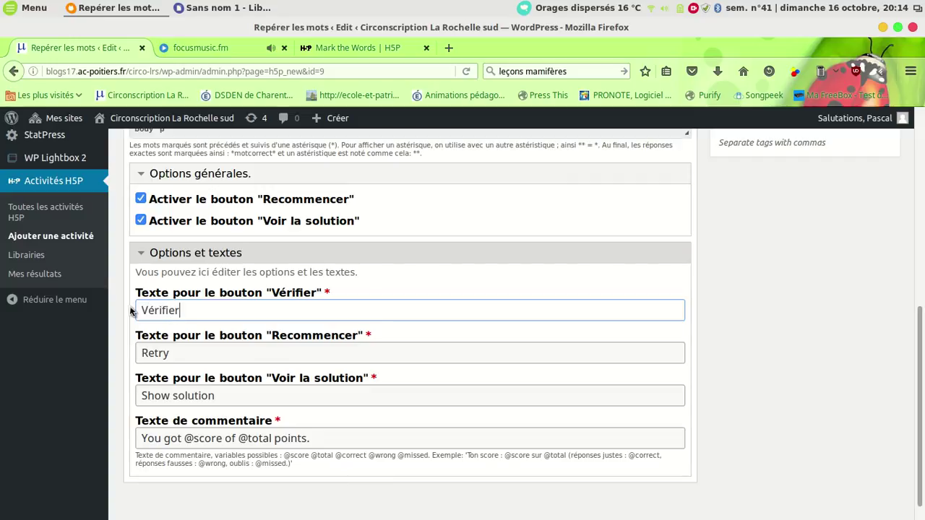
# Replace the retry button's text with "Recommencer" and the show-solution button's text with "Voir la solution".
pyautogui.moveTo(189, 359); pyautogui.dragTo(111, 344)
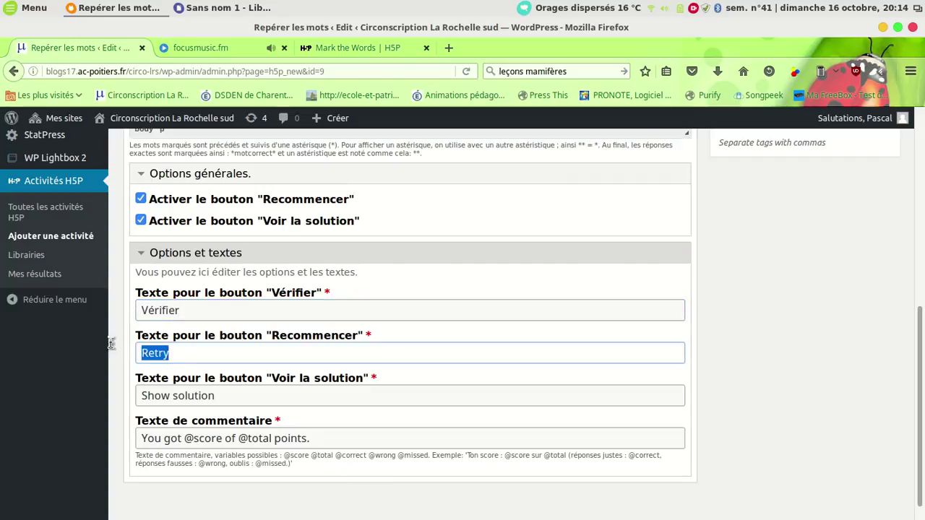
pyautogui.write('Recom')
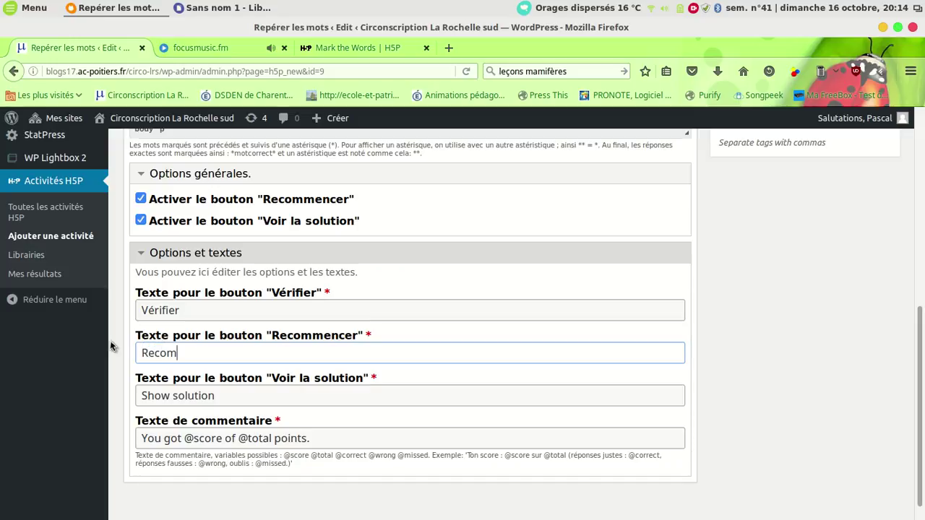
pyautogui.write('mencer')
pyautogui.moveTo(255, 395); pyautogui.dragTo(116, 388)
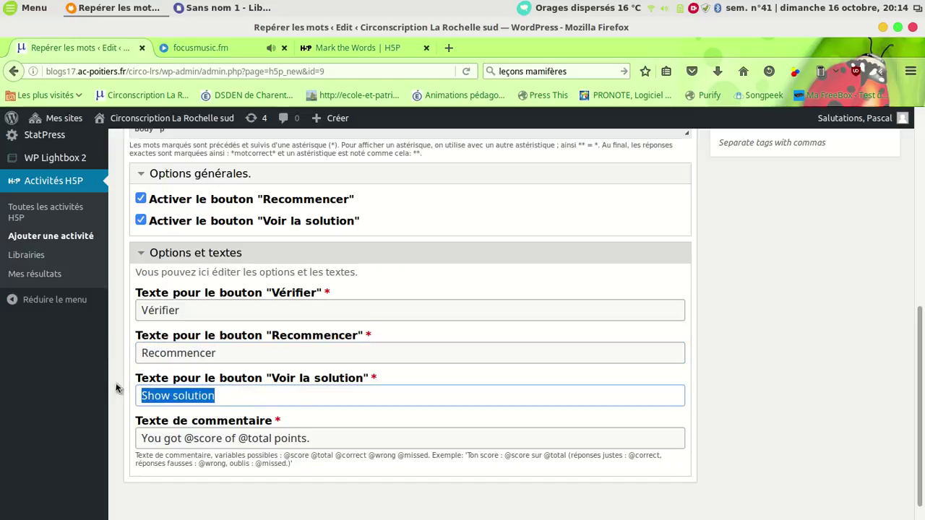
pyautogui.write('Voir la')
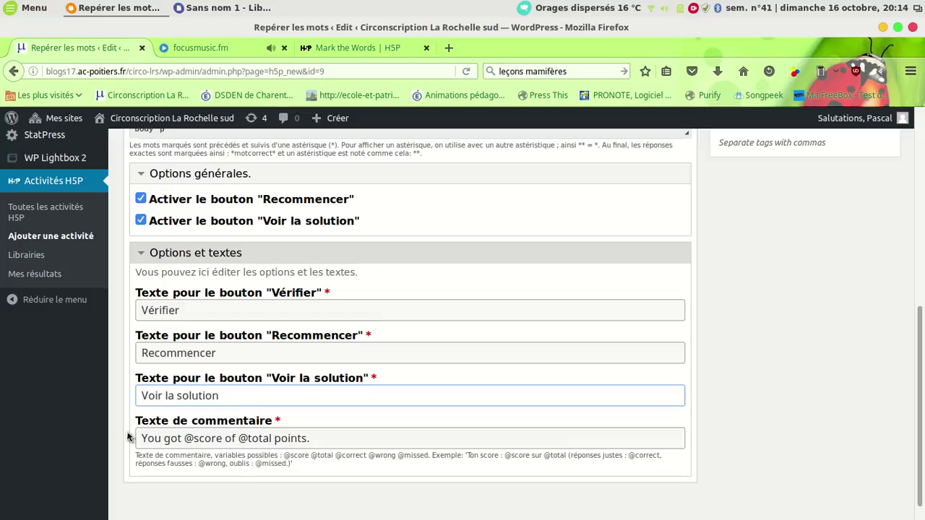
pyautogui.scroll(-1, 131, 438)
pyautogui.moveTo(183, 419); pyautogui.dragTo(139, 415)
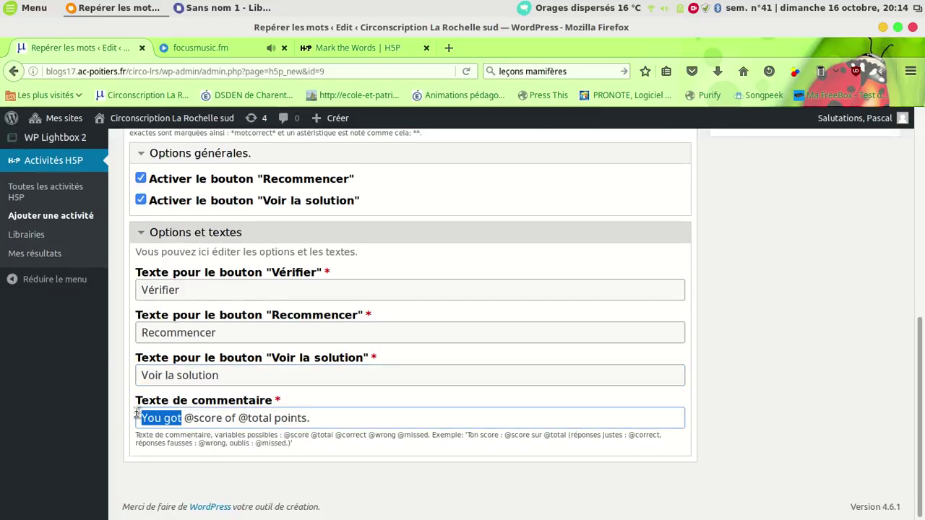
pyautogui.write('Tu as')
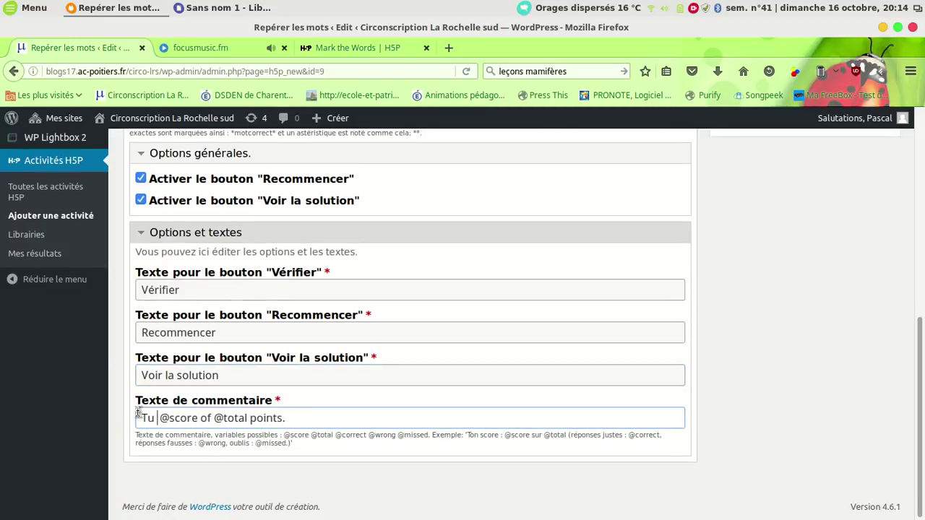
pyautogui.doubleClick(219, 417)
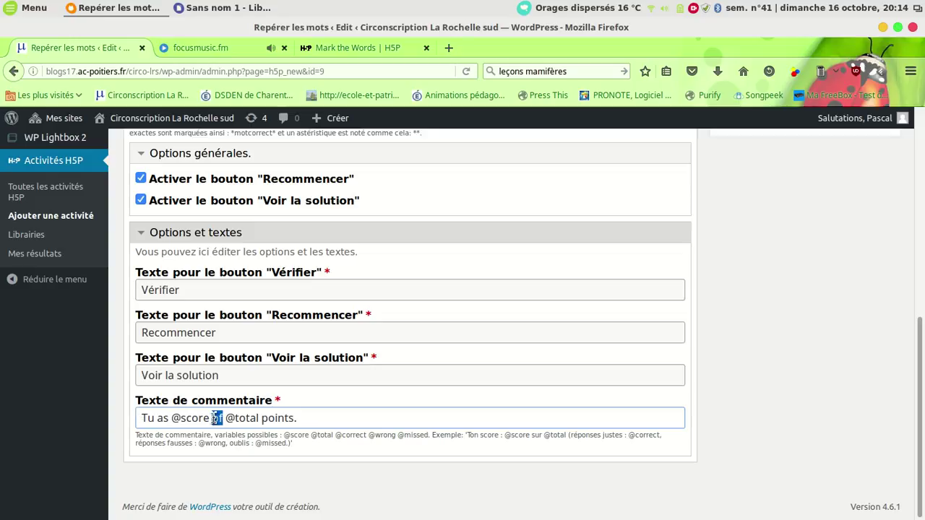
pyautogui.write('sur')
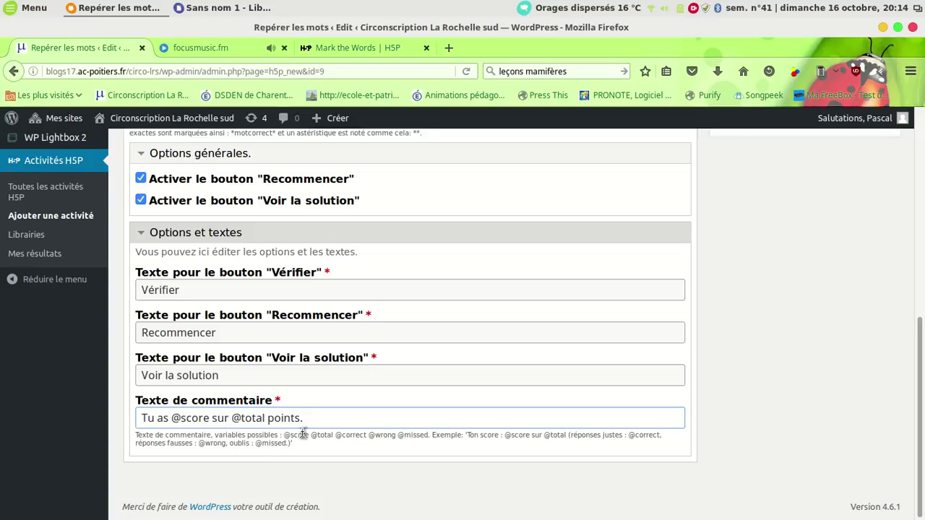
# Save the changes made to the "Repérer les mots" activity.
pyautogui.scroll(5, 494, 365)
pyautogui.scroll(5, 496, 361)
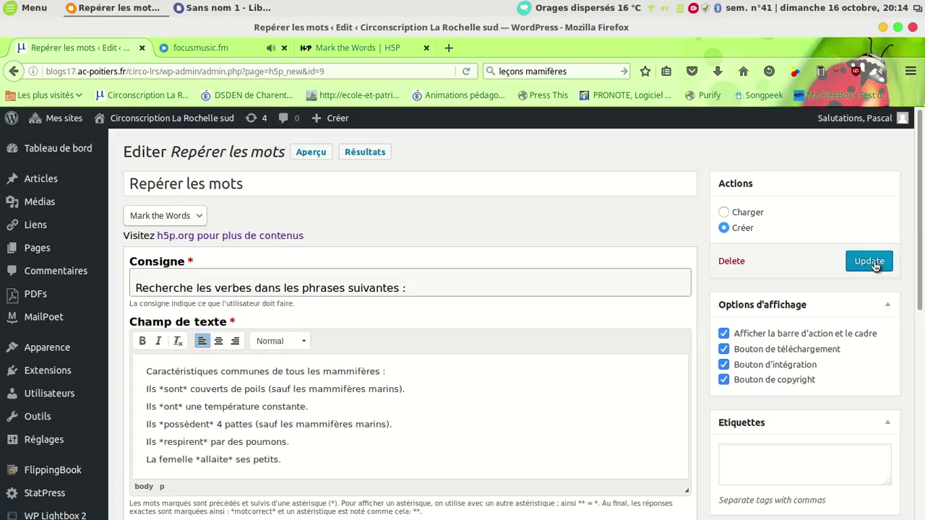
pyautogui.click(871, 262)
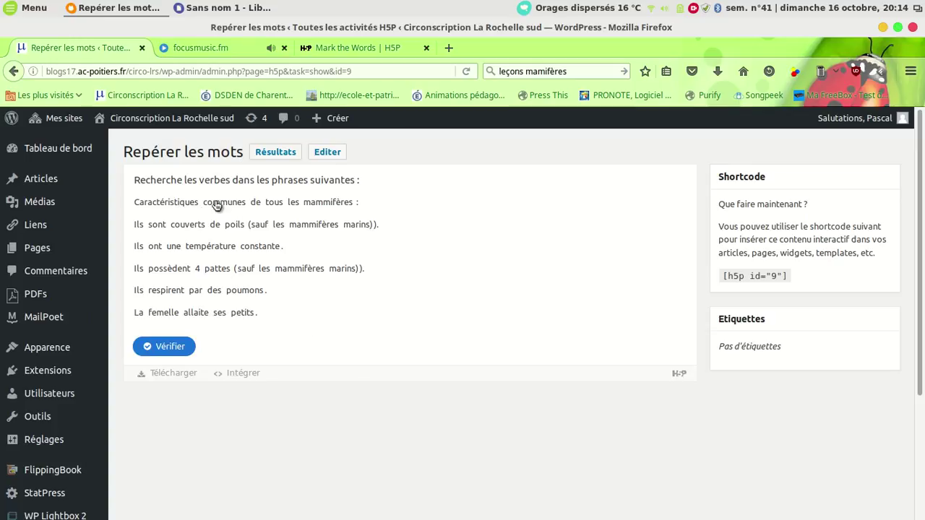
# Test the activity by marking "sont", "ont", "possèdent", "respirent" and "allaite", and check the answers.
pyautogui.click(158, 225)
pyautogui.click(155, 247)
pyautogui.click(166, 269)
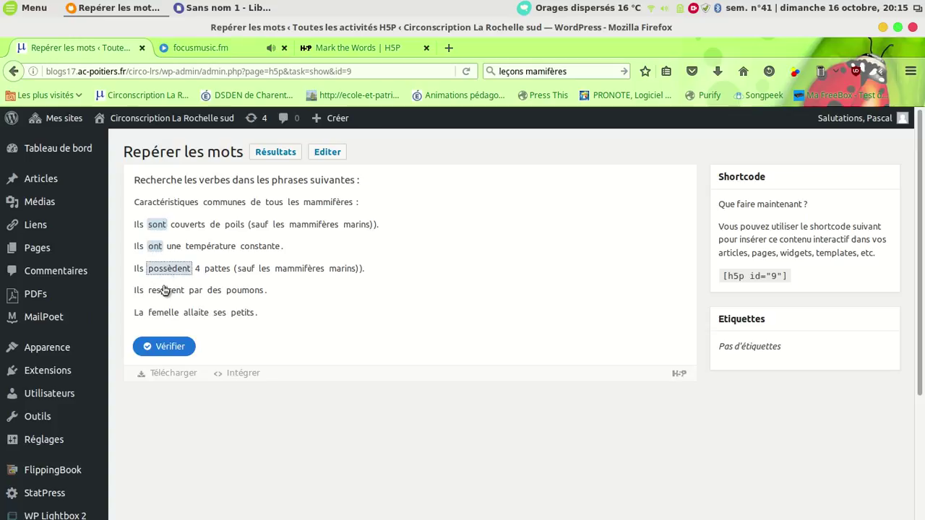
pyautogui.click(166, 291)
pyautogui.click(196, 313)
pyautogui.click(149, 346)
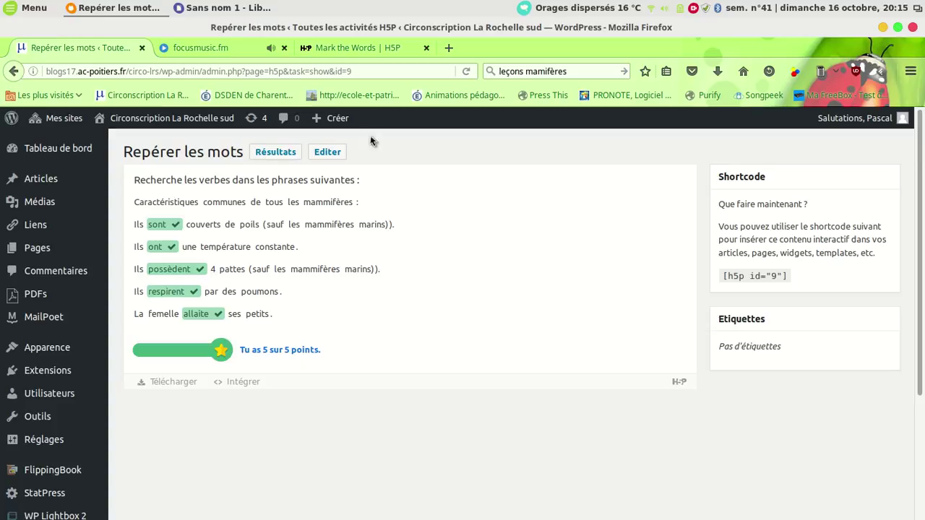
# Create a new article titled "Repérer les verbes".
pyautogui.moveTo(344, 121)
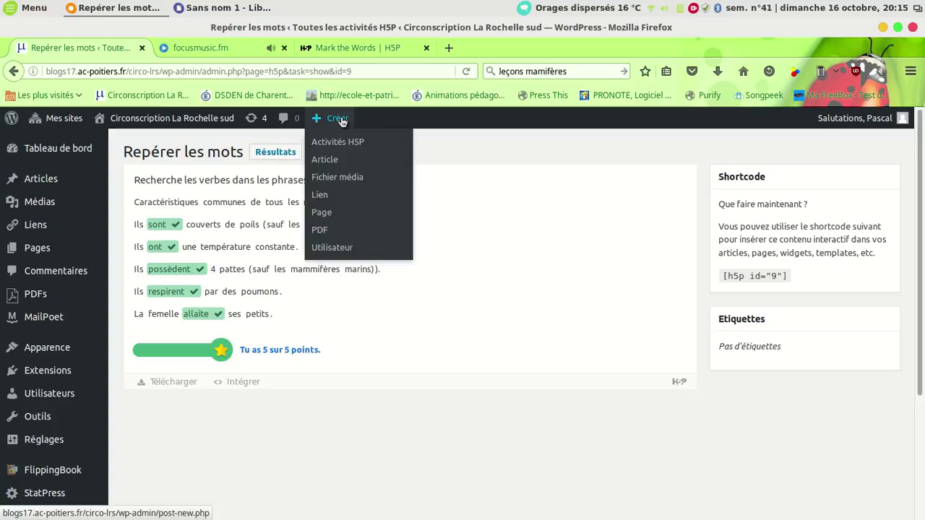
pyautogui.click(333, 162)
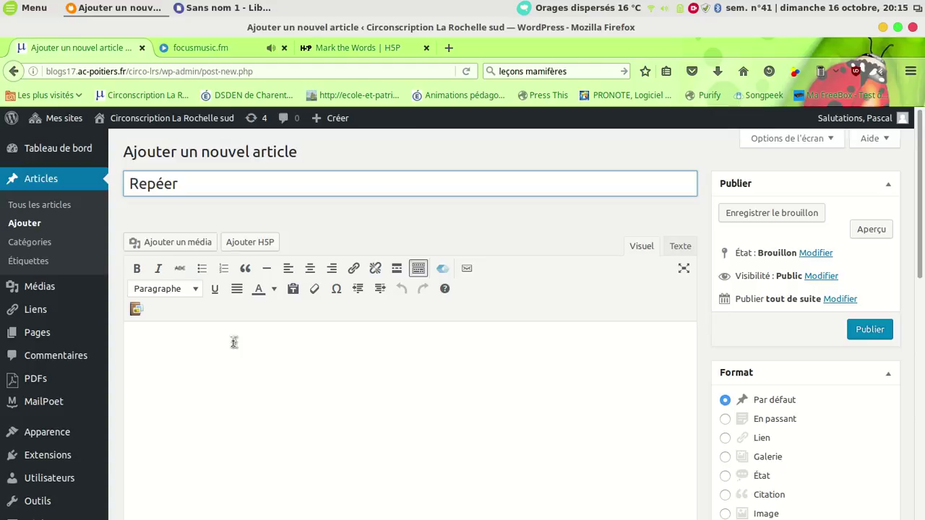
pyautogui.write('rer les verbes')
# Insert the "Repérer les mots" H5P activity into the article's body.
pyautogui.click(234, 342)
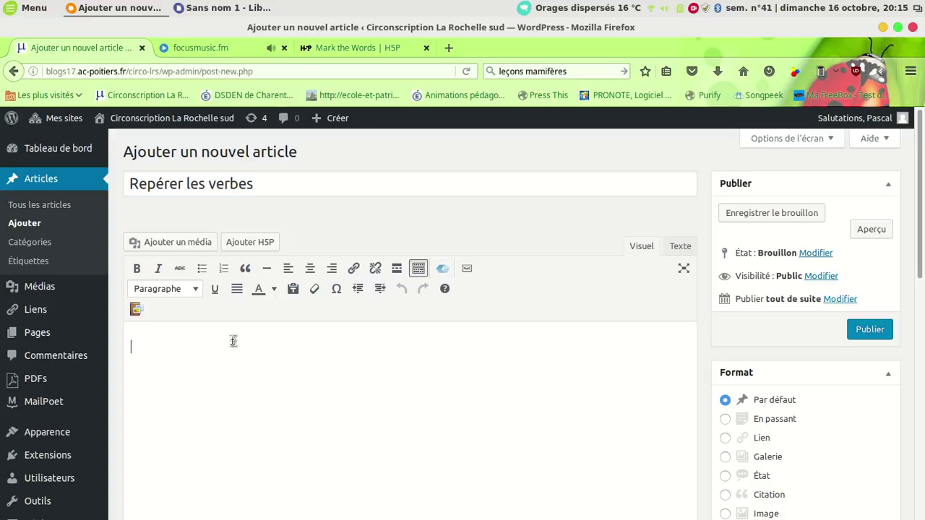
pyautogui.click(250, 243)
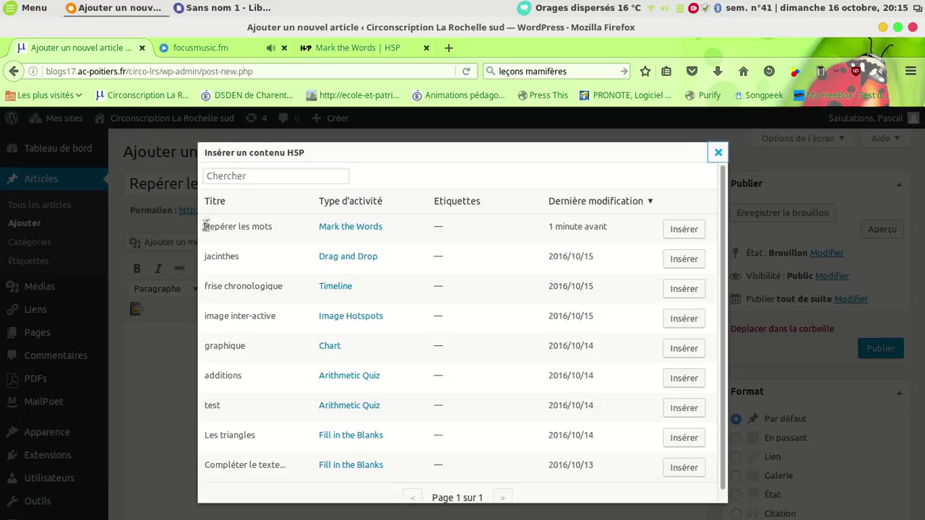
pyautogui.click(683, 230)
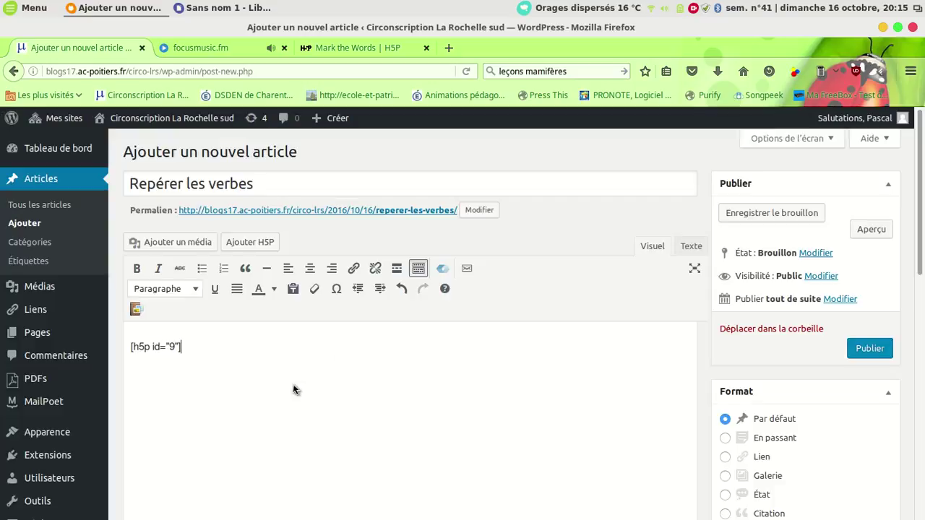
# Assign the article to the "activités interactives" category and publish it.
pyautogui.scroll(-1, 292, 390)
pyautogui.scroll(-3, 537, 420)
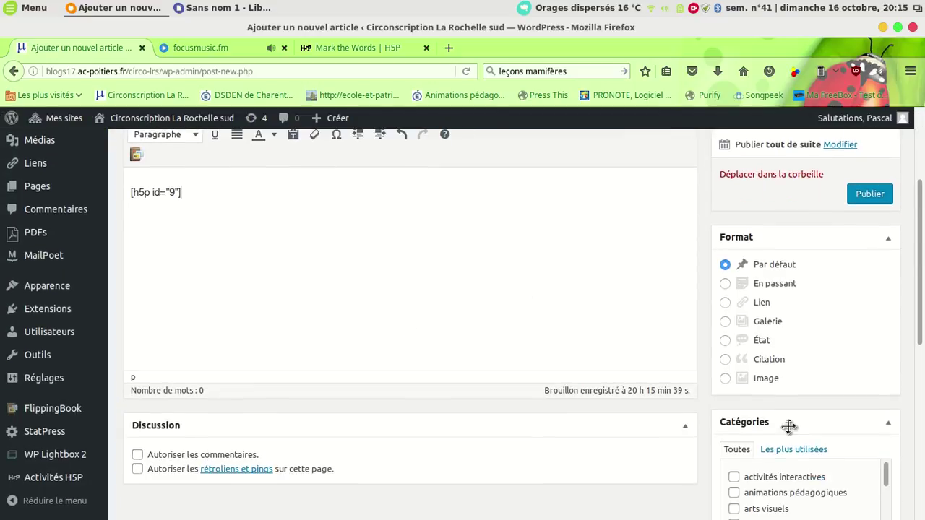
pyautogui.scroll(-2, 759, 427)
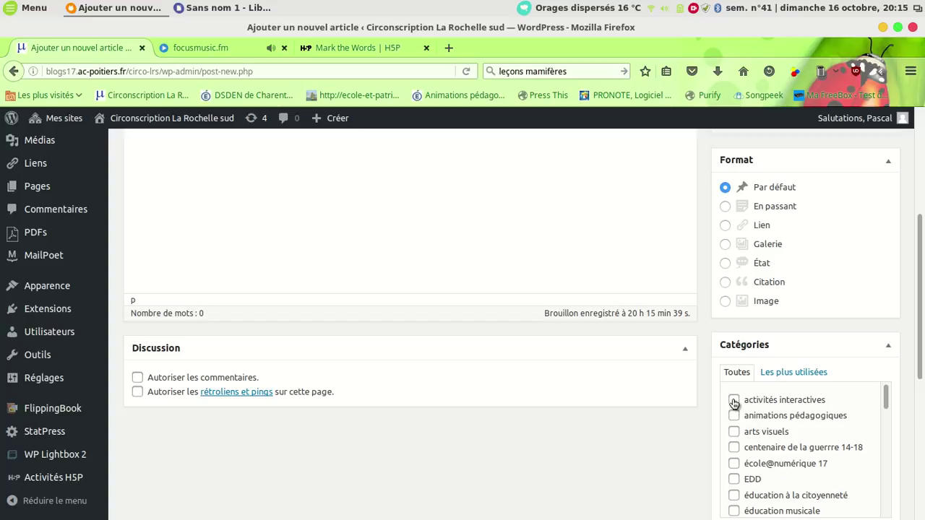
pyautogui.click(733, 402)
pyautogui.scroll(6, 651, 365)
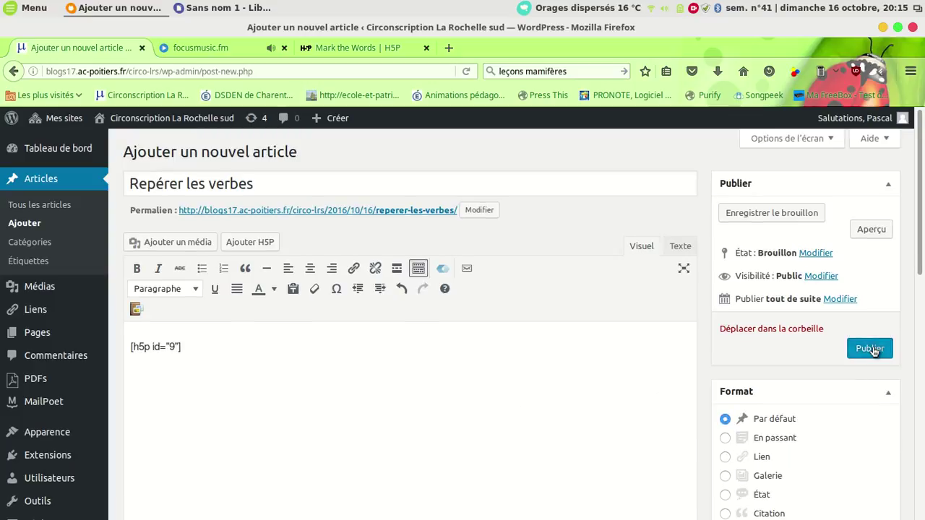
pyautogui.click(871, 349)
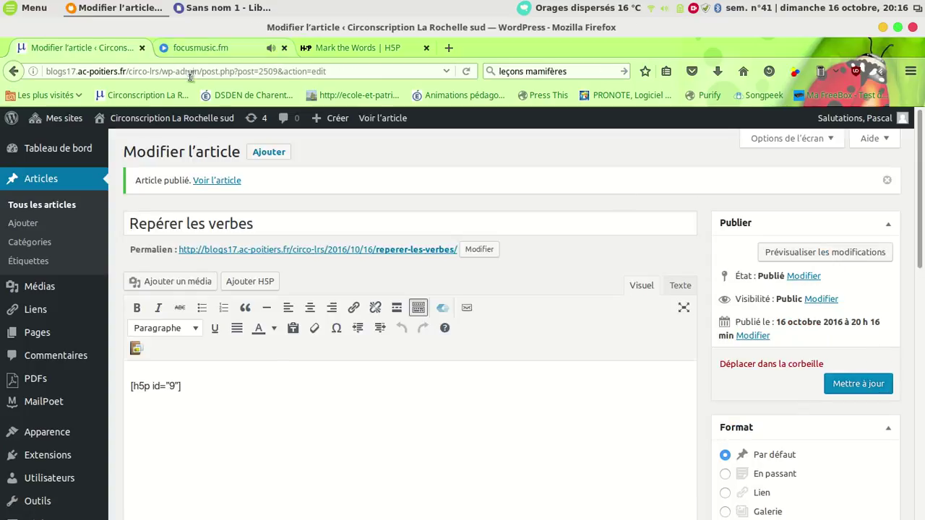
# Visit the blog's public home page and view the published "Repérer les verbes" article.
pyautogui.moveTo(158, 121)
pyautogui.click(149, 147)
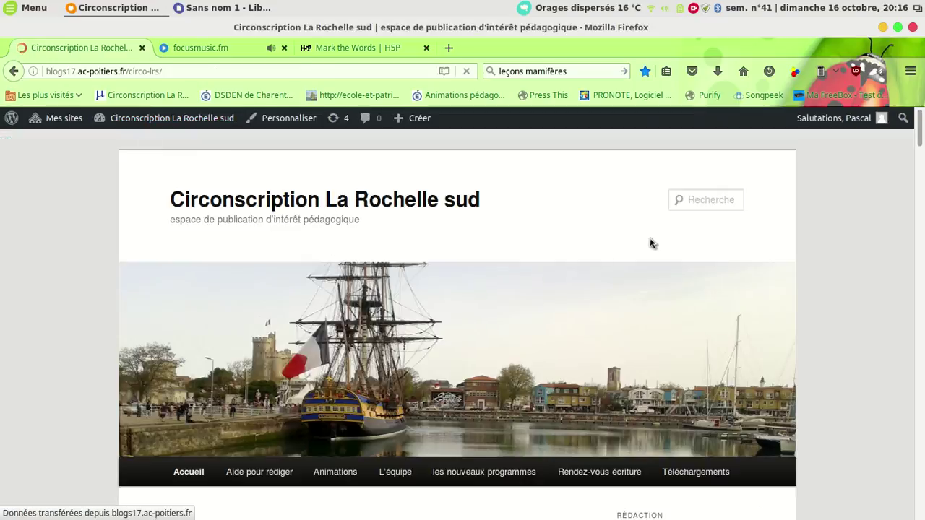
pyautogui.scroll(-3, 648, 345)
pyautogui.scroll(-3, 587, 417)
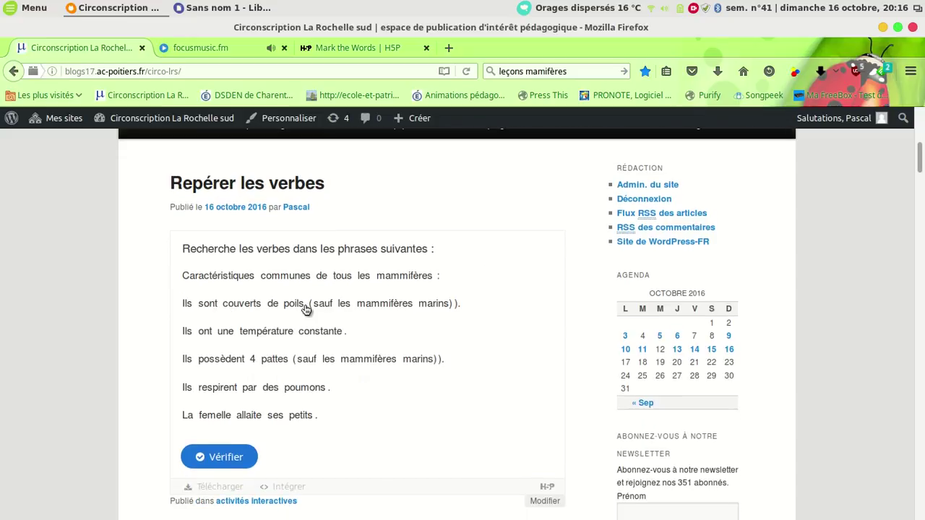
# Test the published activity by marking "couverts", "ont", "possèdent", "respirent" and "ses", and check the answers.
pyautogui.click(234, 305)
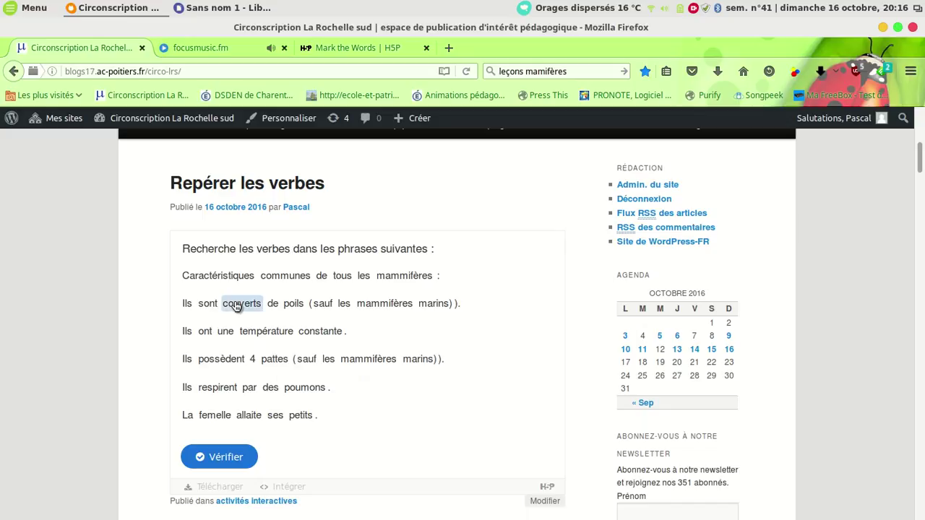
pyautogui.click(205, 332)
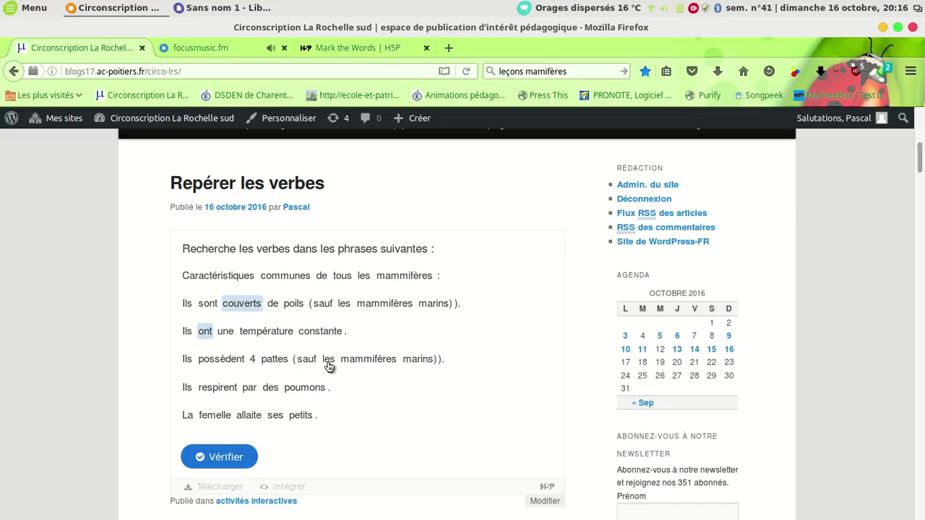
pyautogui.click(226, 364)
pyautogui.click(219, 389)
pyautogui.click(275, 417)
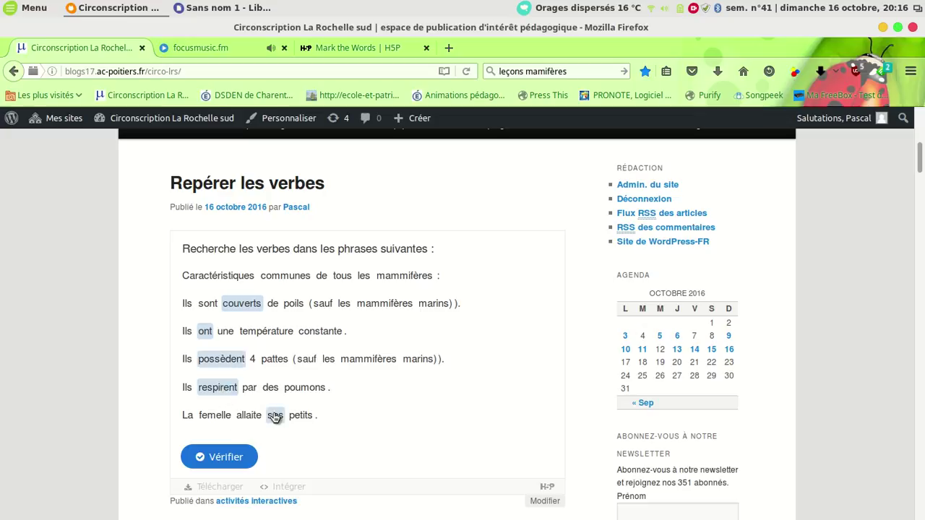
pyautogui.click(235, 458)
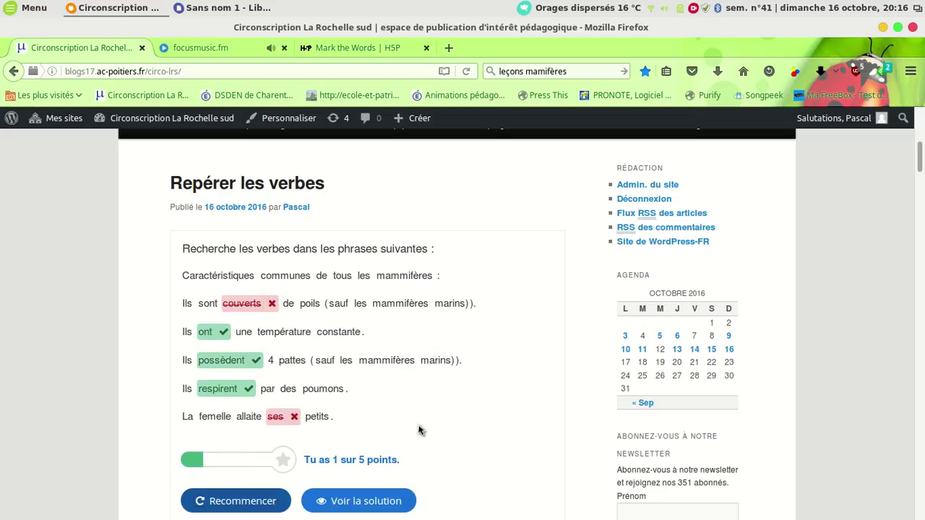
# Show the solution of the published activity and restart the exercise.
pyautogui.scroll(-1, 456, 425)
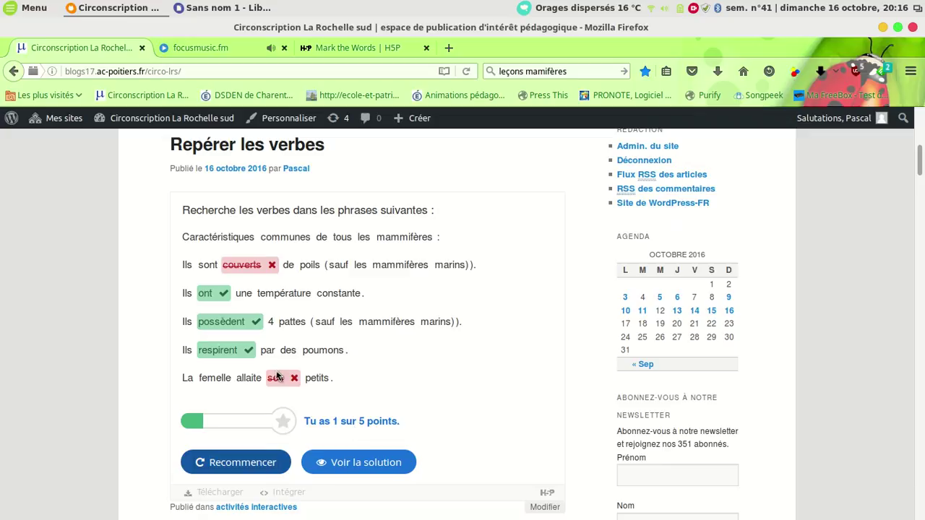
pyautogui.click(358, 464)
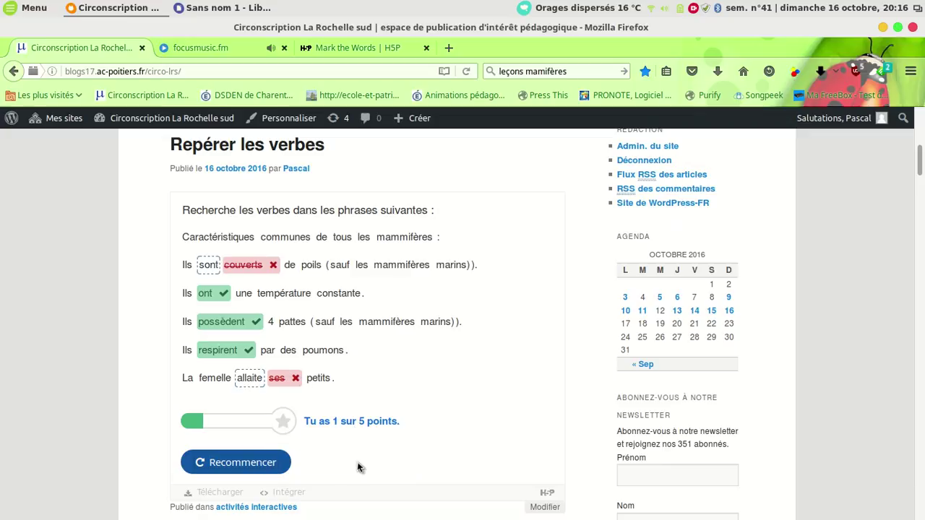
pyautogui.click(244, 463)
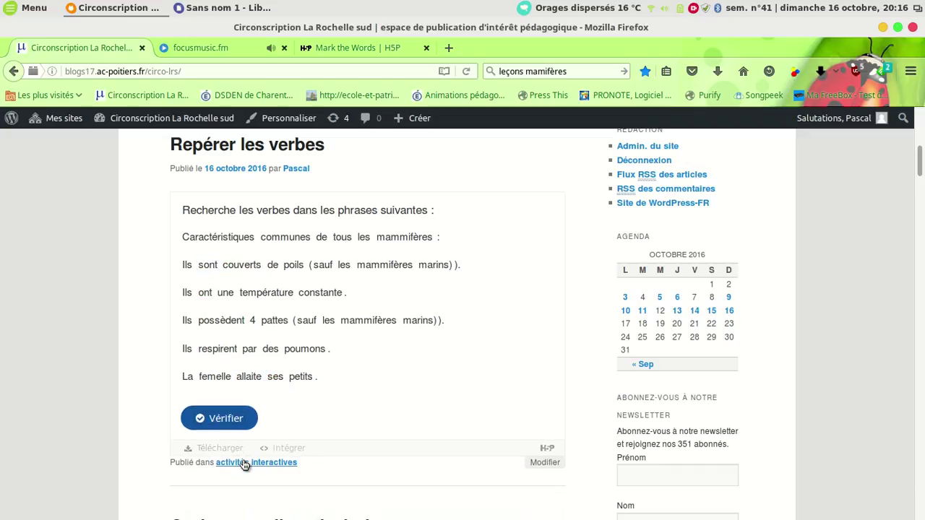